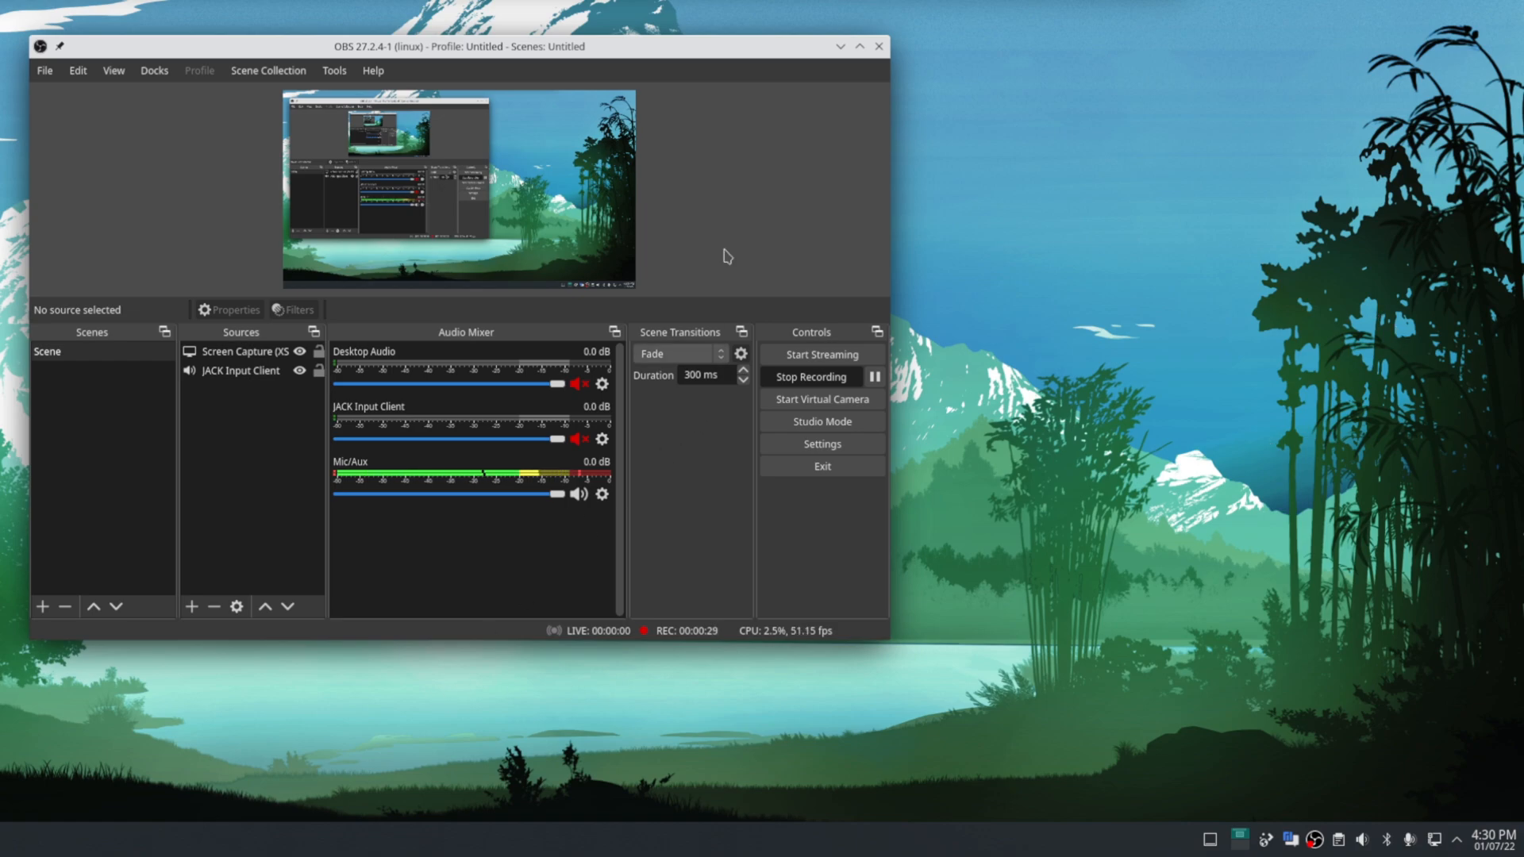
# Step: Bring the Pamac Add/Remove Software window to the front with Alt+Tab
pyautogui.hotkey('alt', 'Tab')
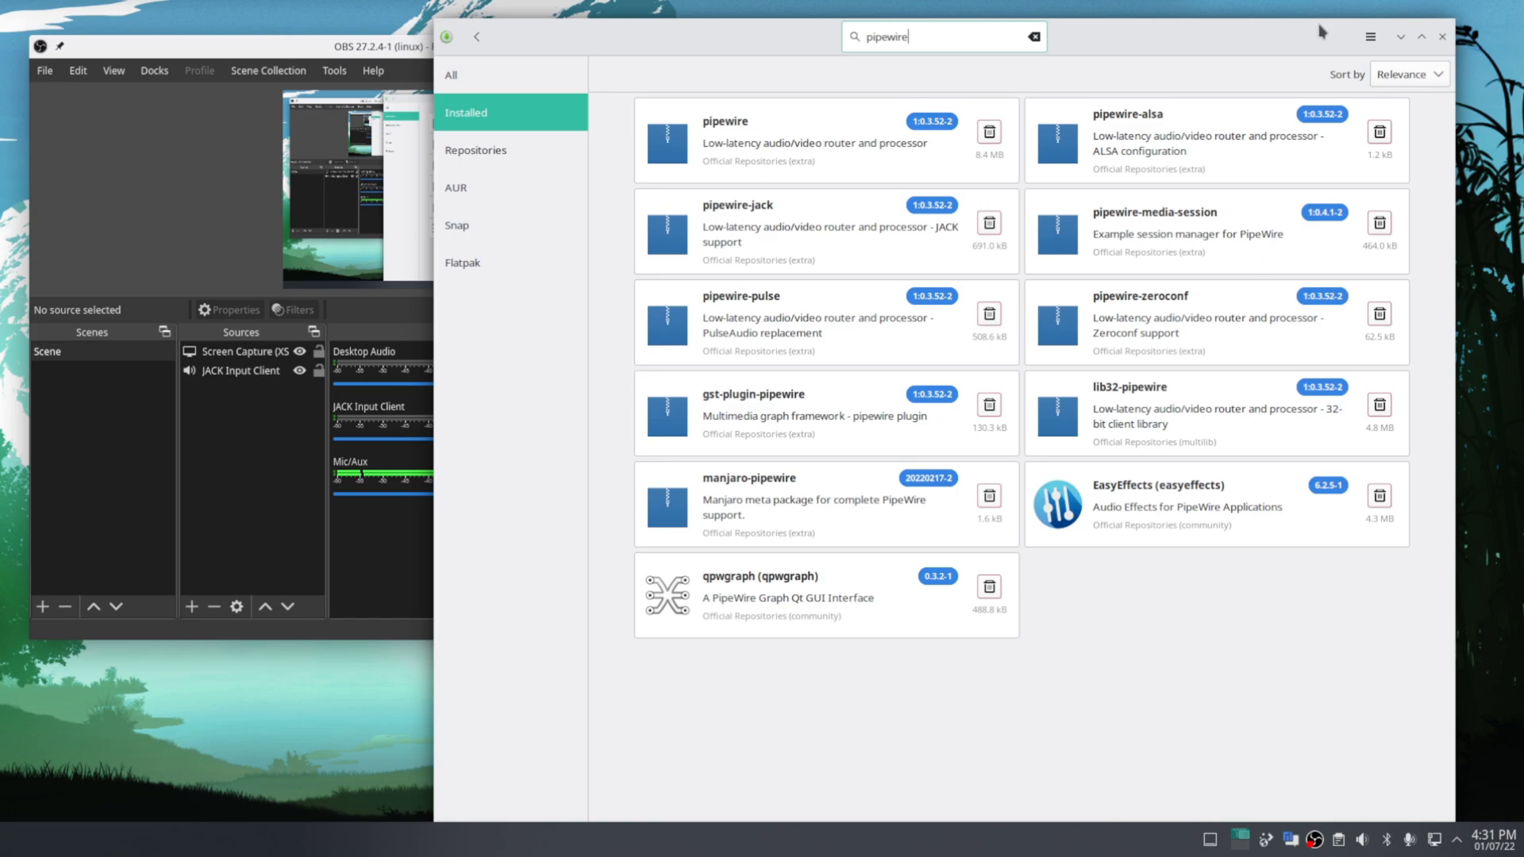
# Step: Close the Pamac window after reviewing the installed PipeWire packages
pyautogui.click(1401, 37)
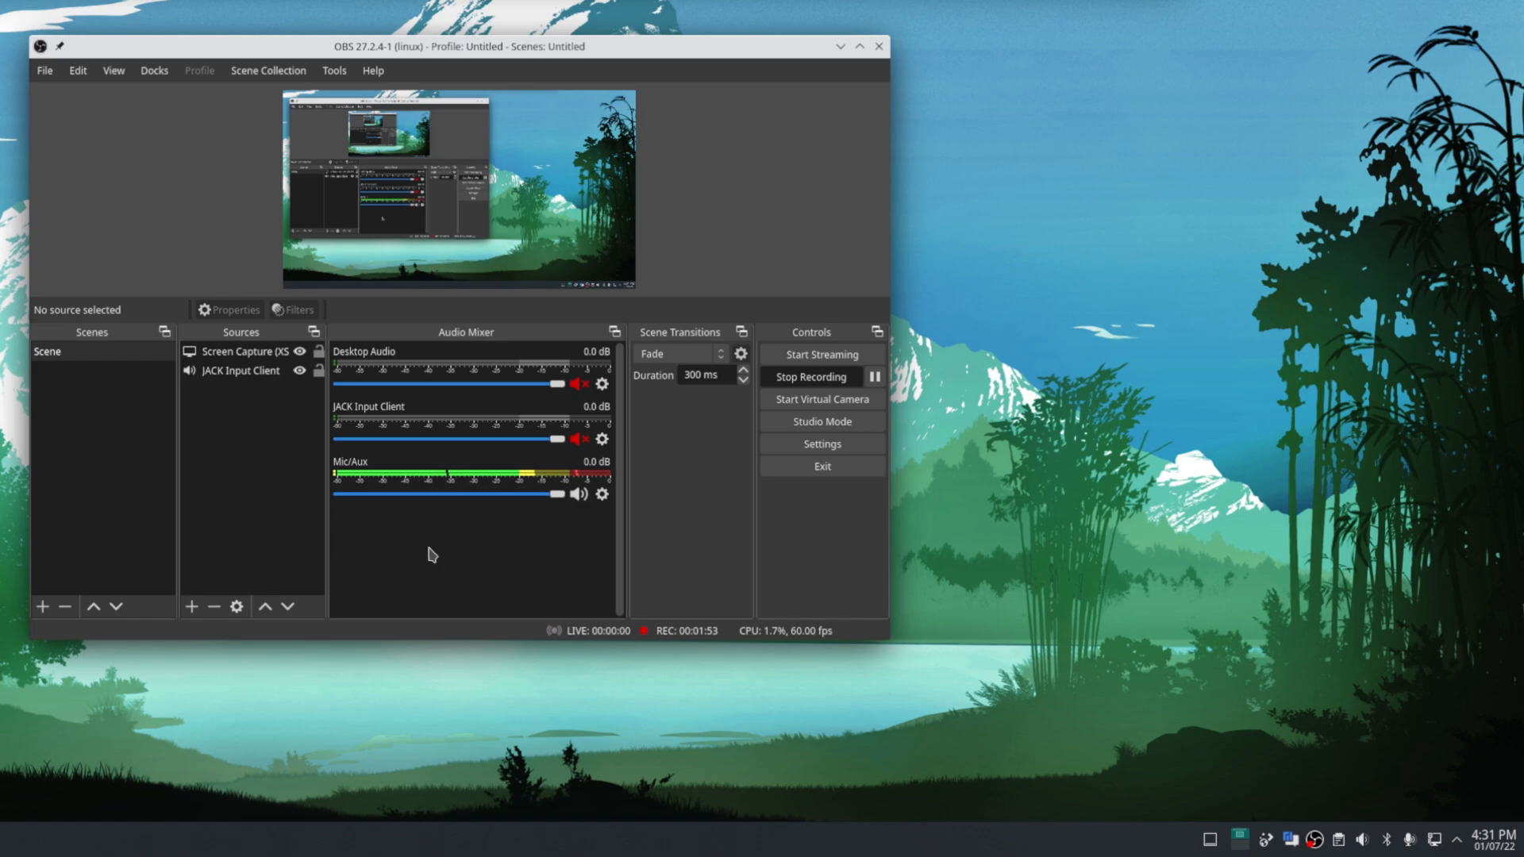
# Step: Set the Mic/Aux source's device to Built-in Audio Analog Stereo in its Properties
pyautogui.click(602, 496)
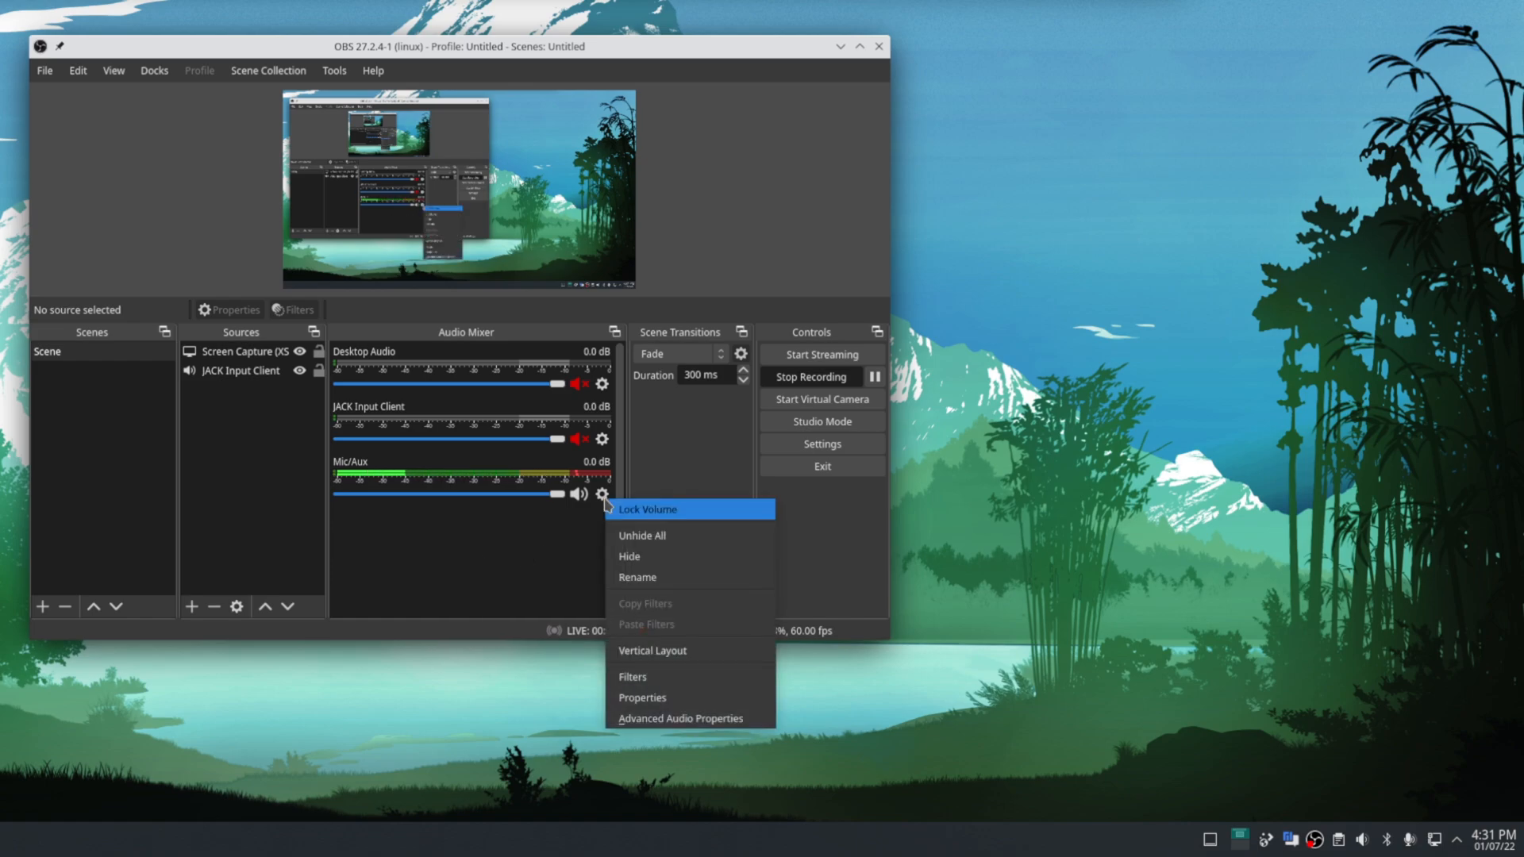
pyautogui.click(644, 697)
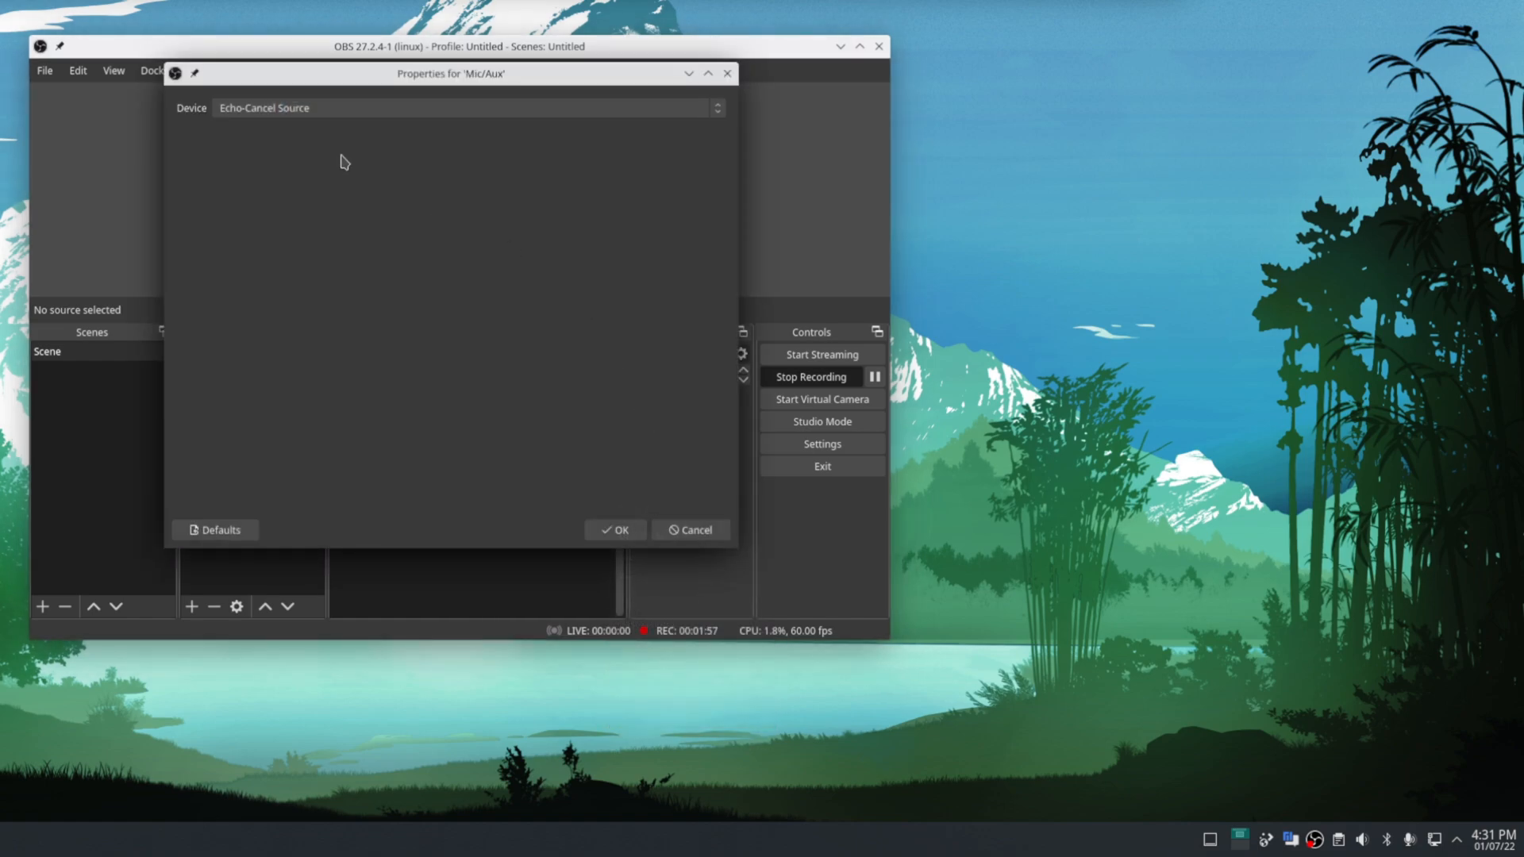
pyautogui.click(381, 107)
pyautogui.click(358, 141)
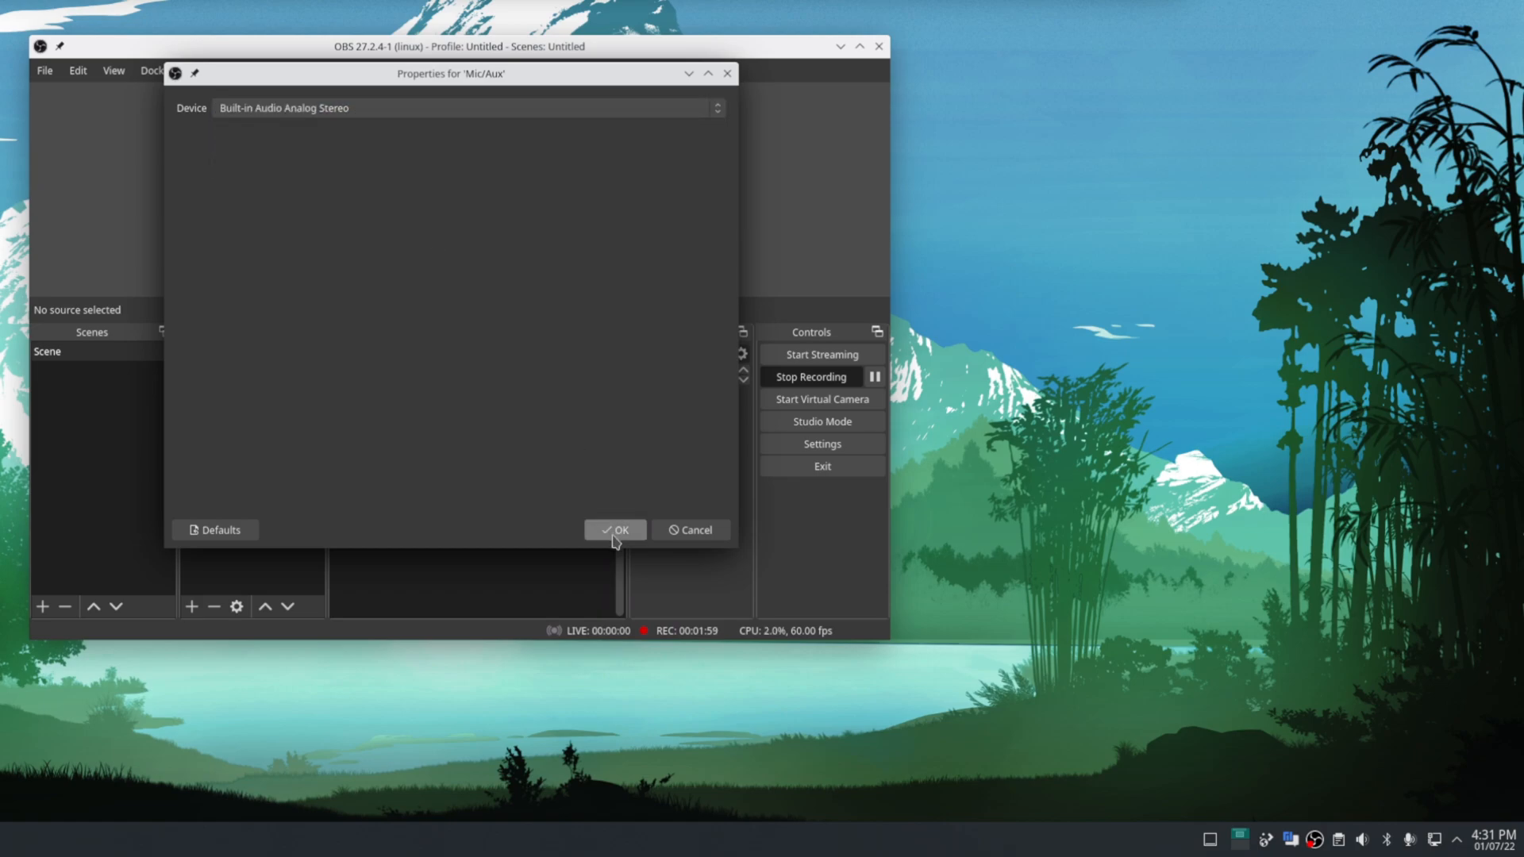
pyautogui.click(615, 531)
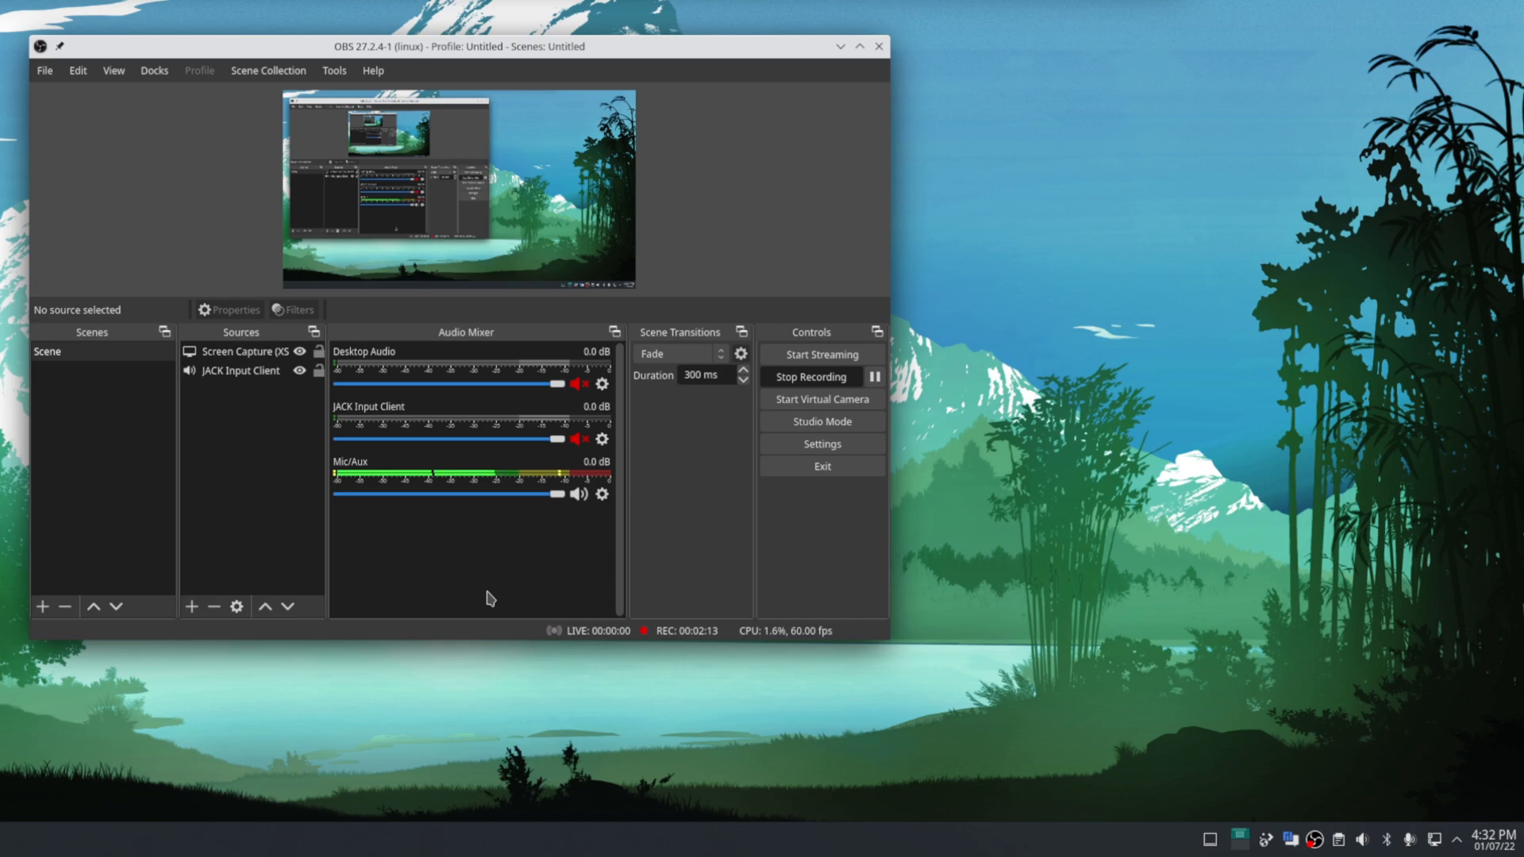
# Step: Set the Mic/Aux source's device back to Echo-Cancel Source in its Properties
pyautogui.click(602, 493)
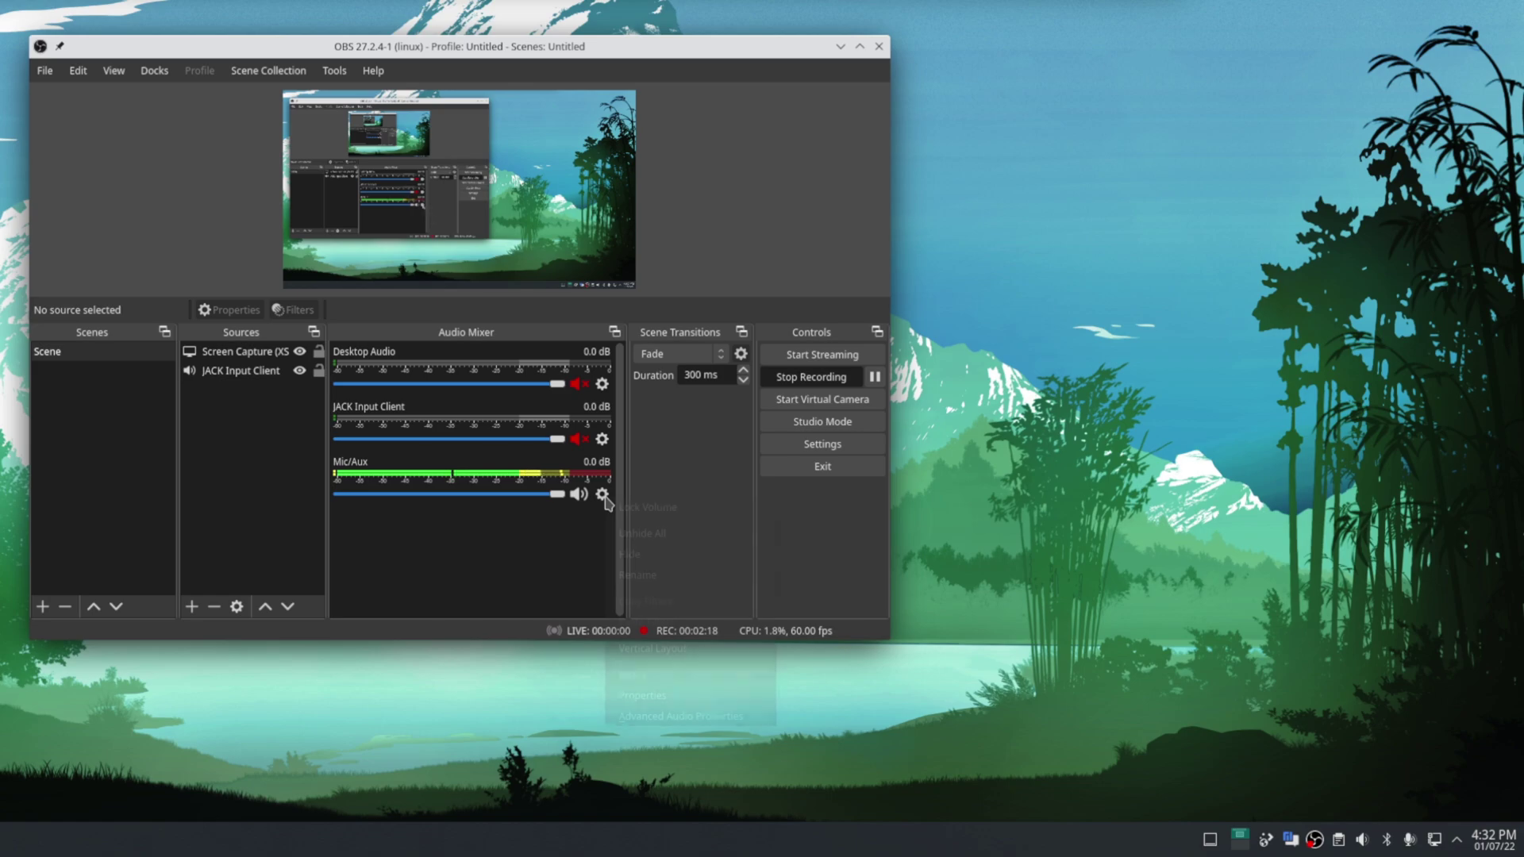
pyautogui.click(643, 697)
pyautogui.click(372, 109)
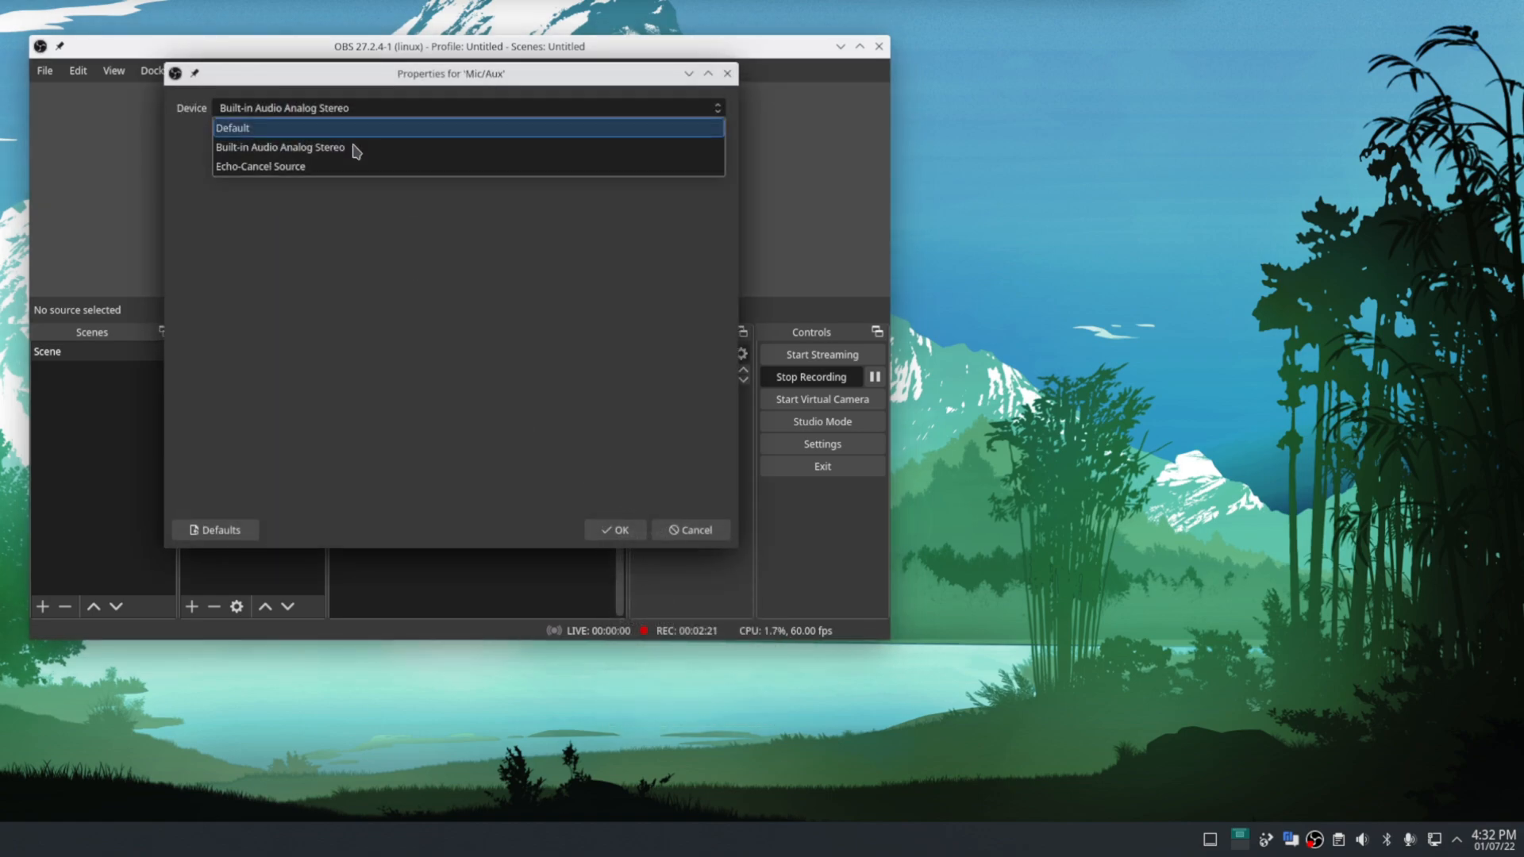
pyautogui.click(276, 164)
pyautogui.click(619, 529)
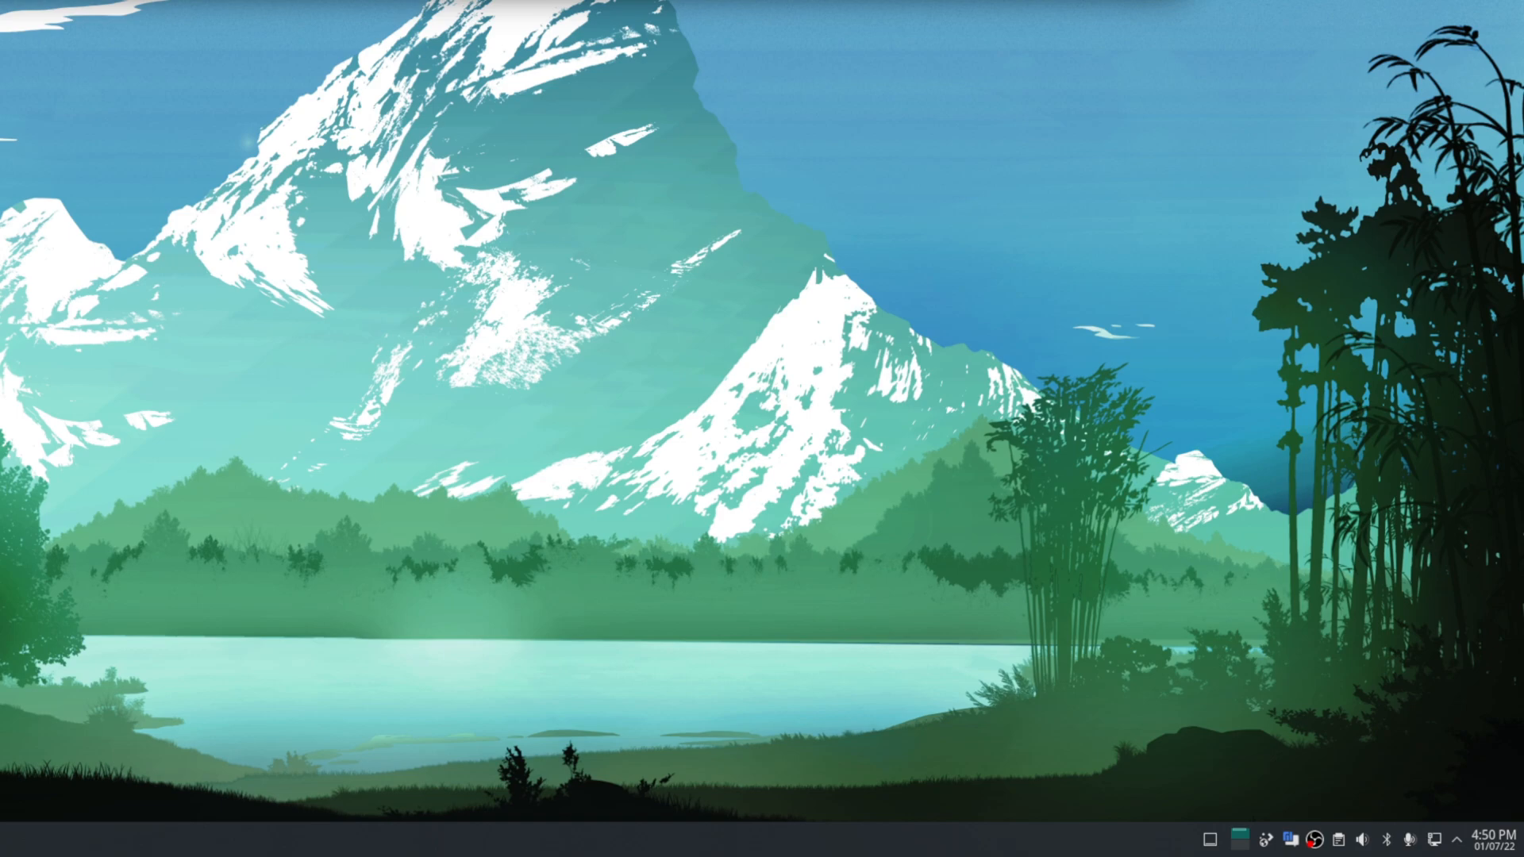
# Step: In a new Konsole, create ~/.config/pipewire/pipewire-pulse.conf.d and cd into it
pyautogui.hotkey('ctrl', 'alt', 't')
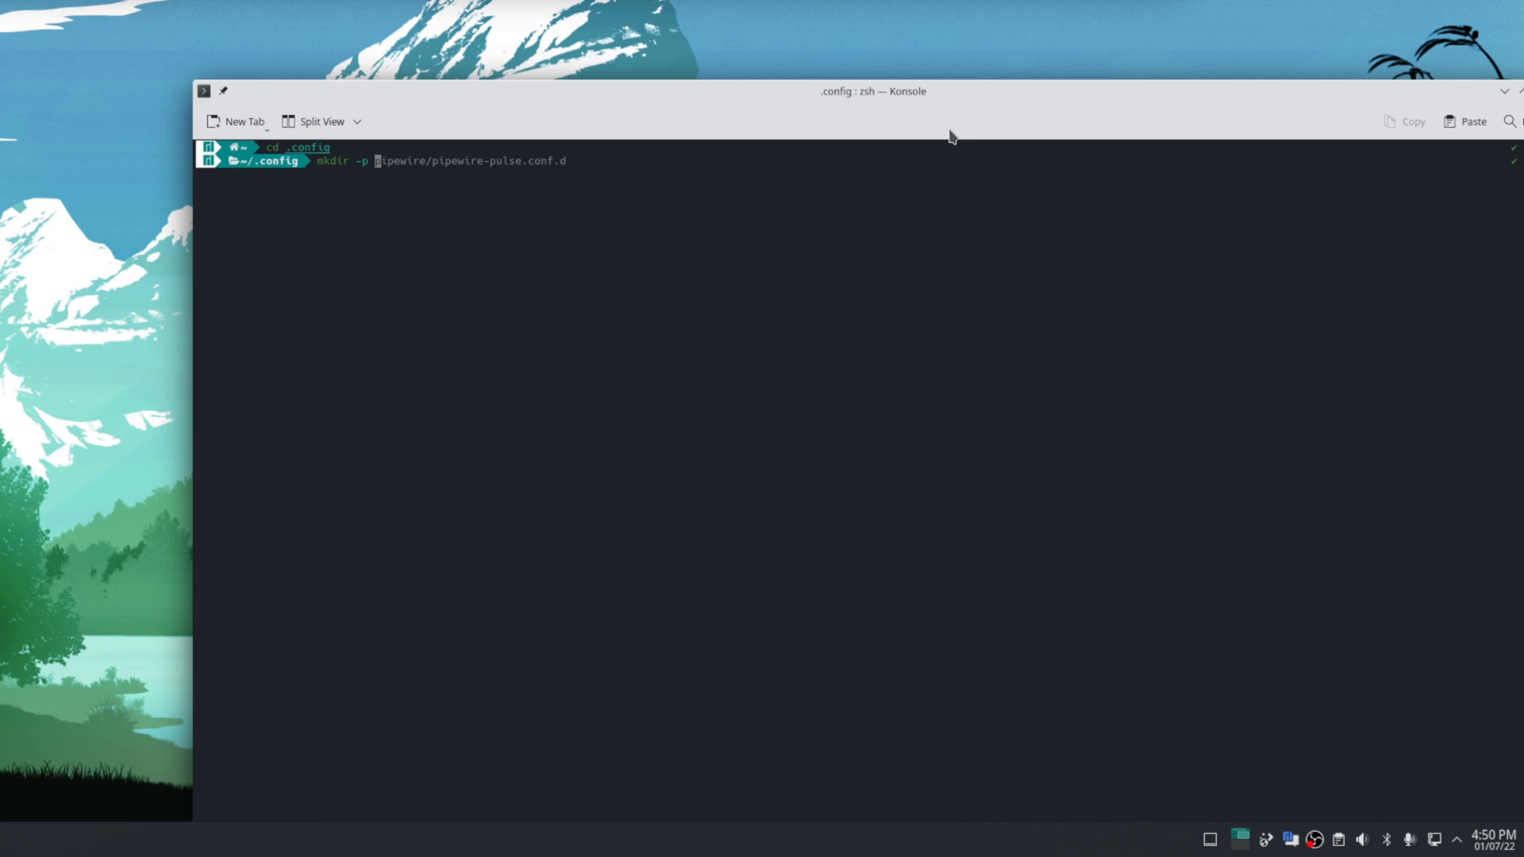
pyautogui.press('Right')
pyautogui.press('Return')
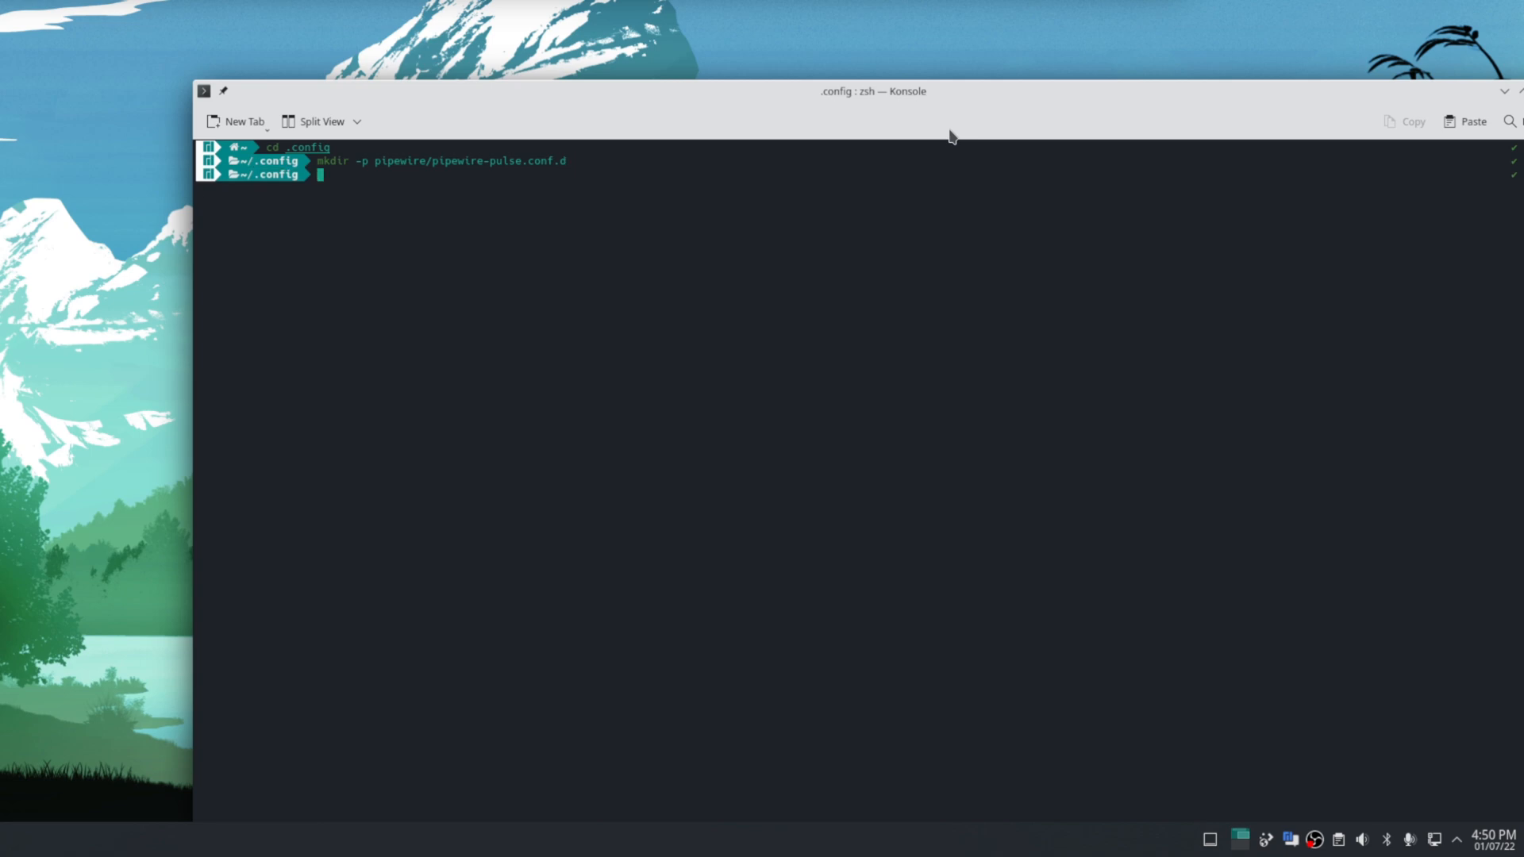
pyautogui.write('cd pipewire/pipewire-pulse.conf.d/')
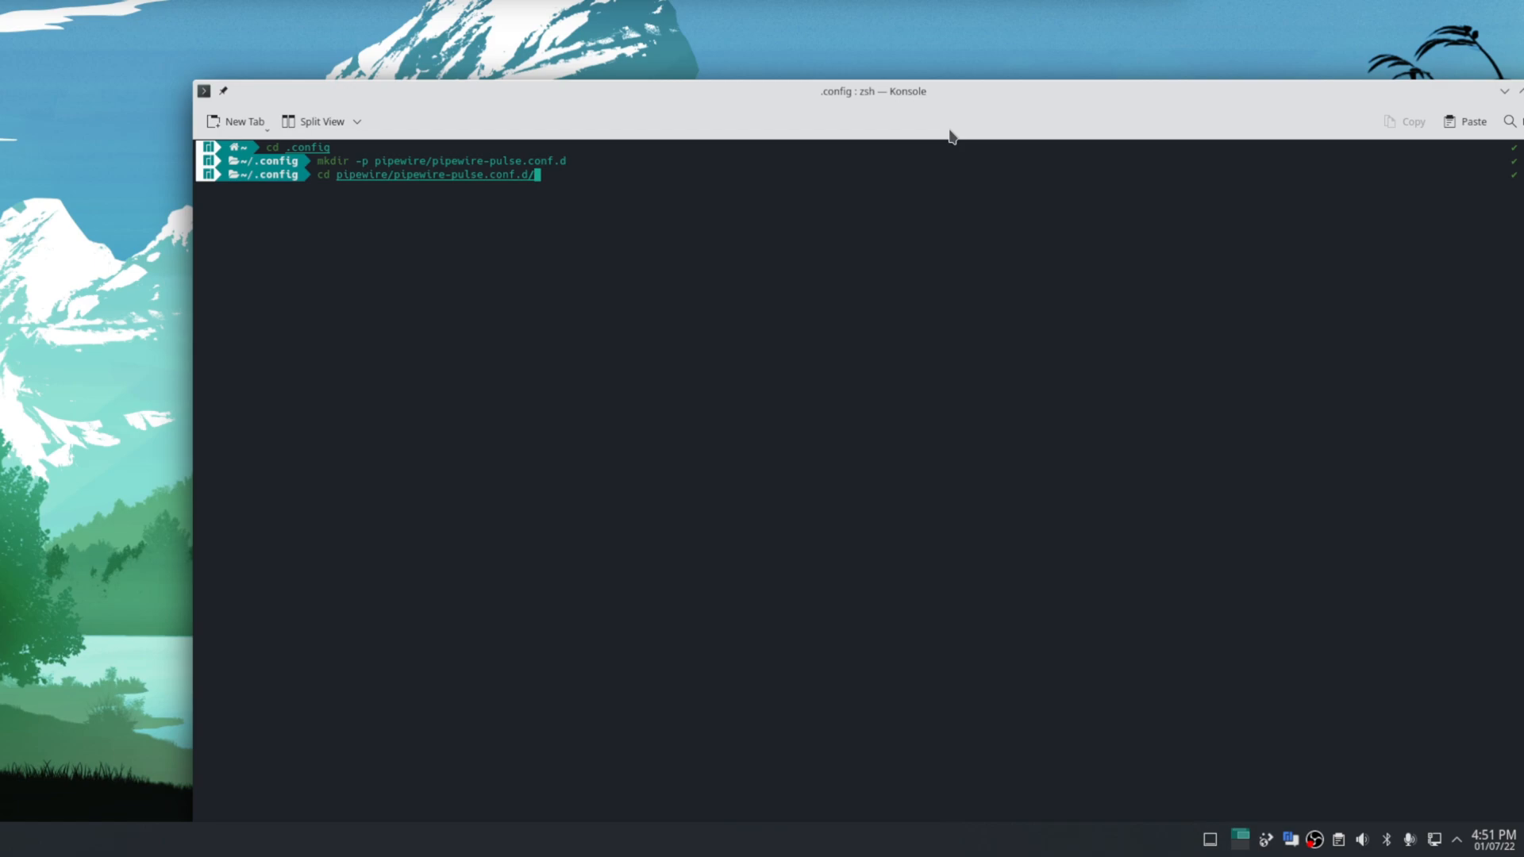
pyautogui.press('Return')
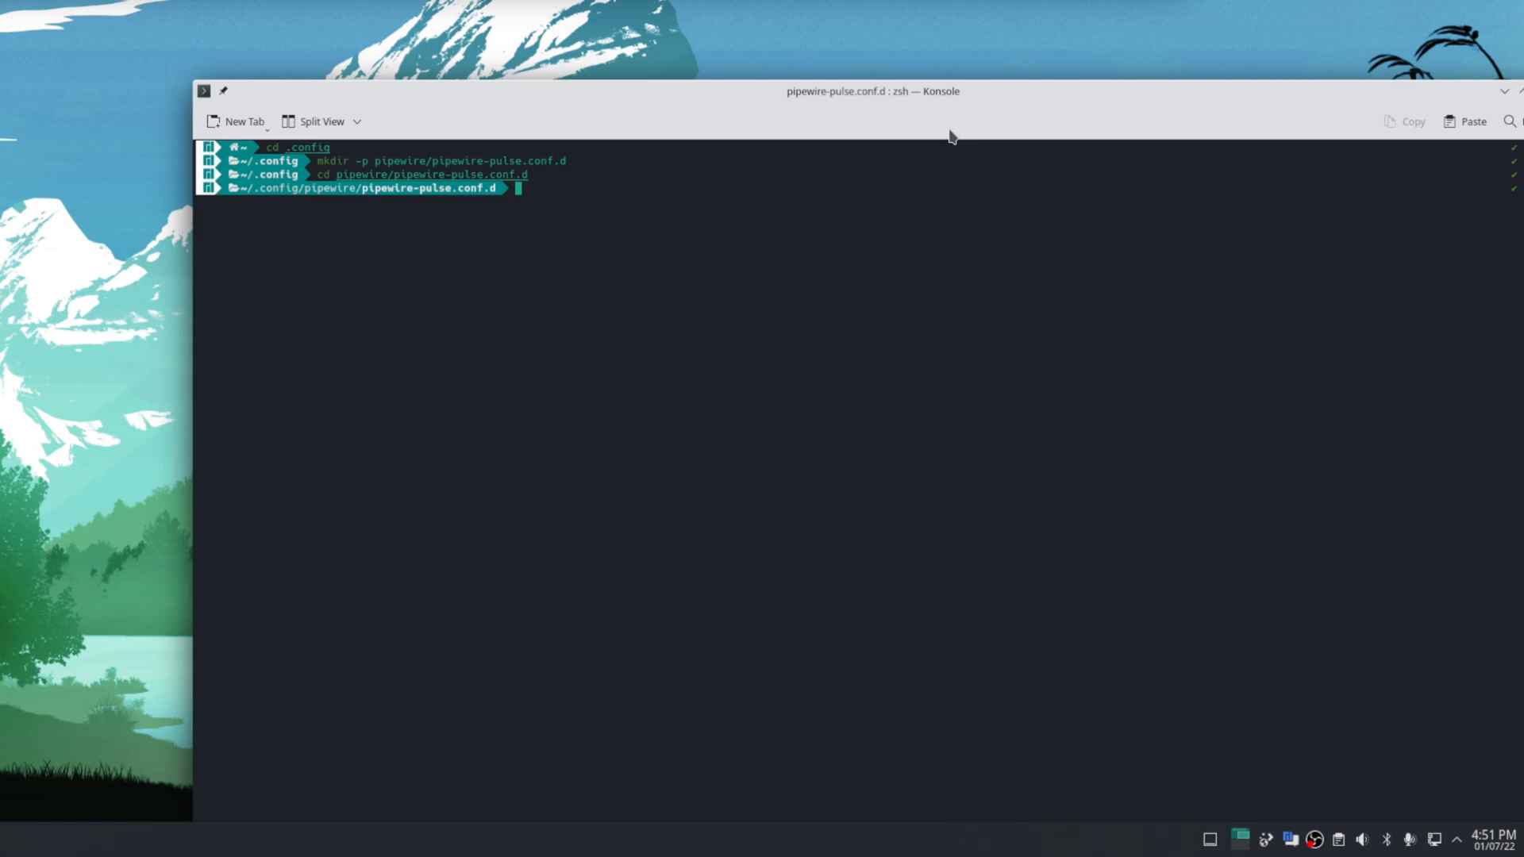
pyautogui.write('c')
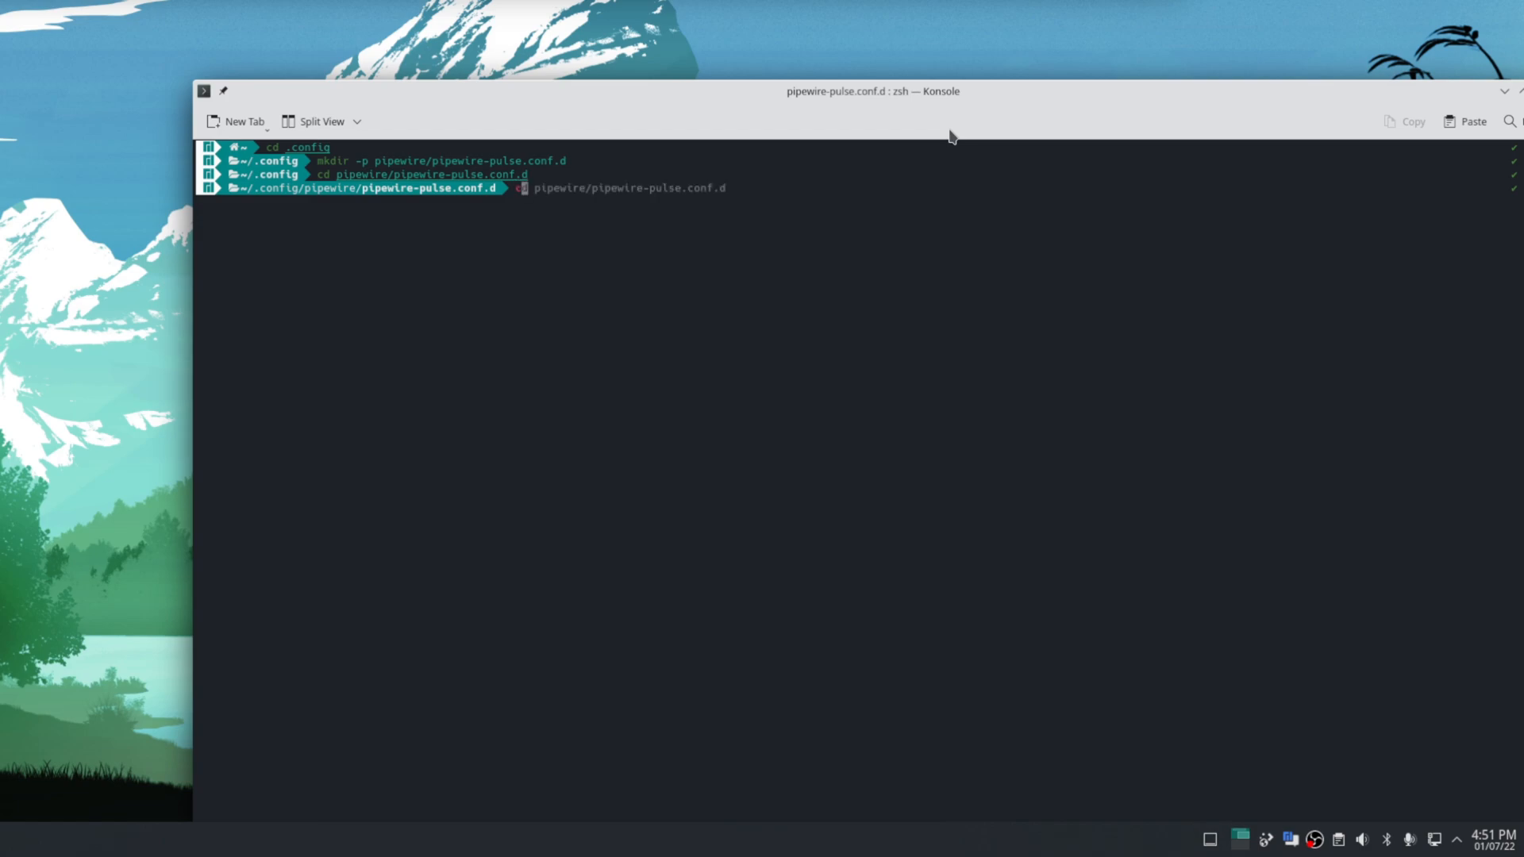
pyautogui.write('at > ')
pyautogui.write('cus')
pyautogui.write('tom.')
pyautogui.write('conf')
# Step: Start custom.conf with a context.exec list whose first entry loads module-always-sink
pyautogui.press('Return')
pyautogui.write('context.')
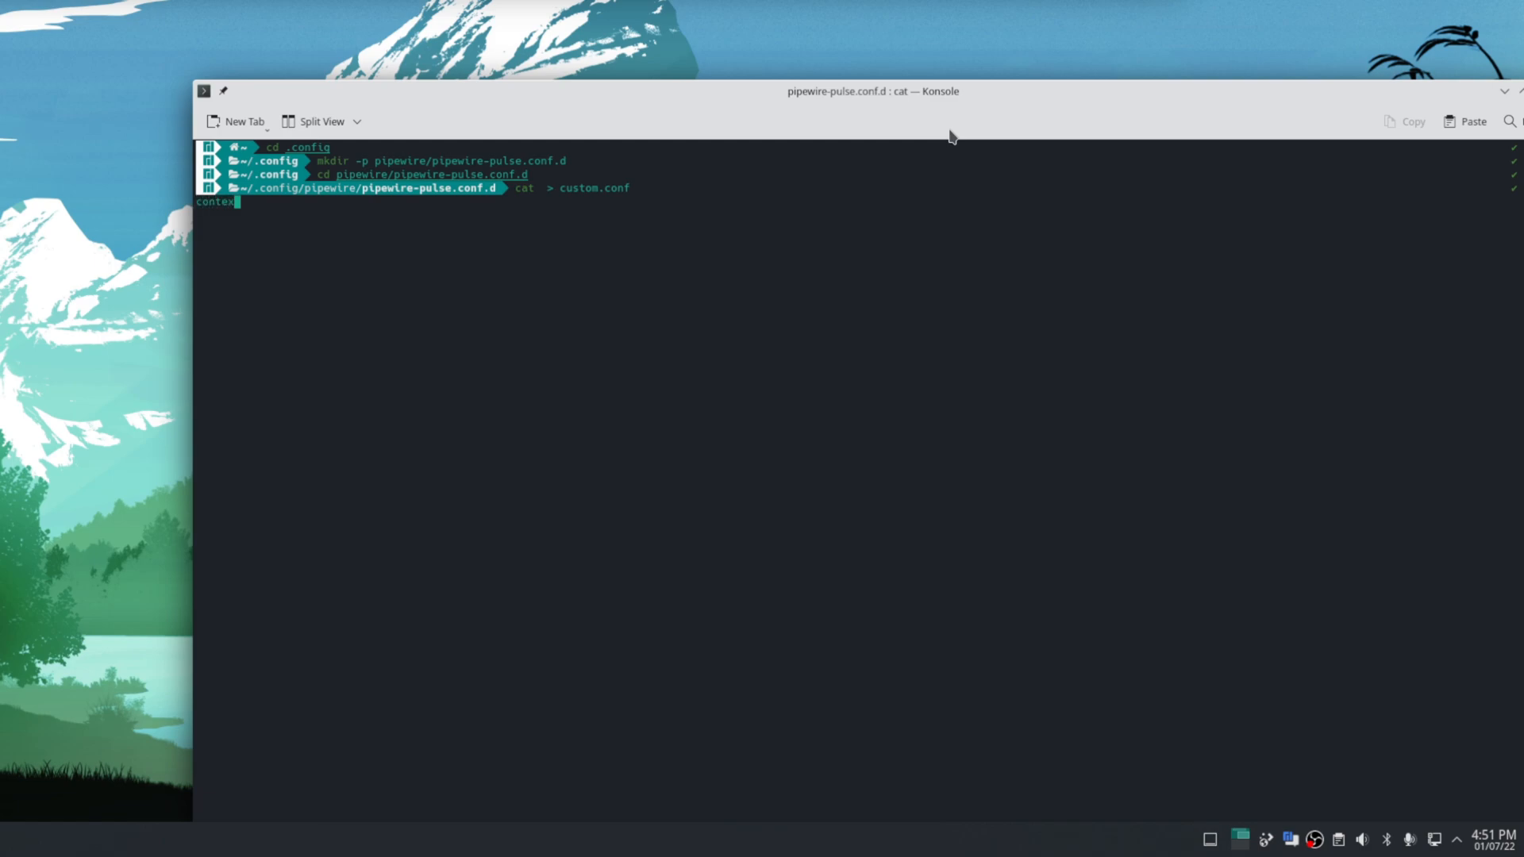
pyautogui.write('exec = ')
pyautogui.write('[')
pyautogui.press('Return')
pyautogui.write('{ path ')
pyautogui.write('="pa')
pyautogui.write('ctl')
pyautogui.write('"')
pyautogui.press('BackSpace')
pyautogui.press('BackSpace')
pyautogui.press('BackSpace')
pyautogui.write('"patc')
pyautogui.write('l"')
pyautogui.write('args')
pyautogui.write(' = ')
pyautogui.write('"lo')
pyautogui.write('ad-mo')
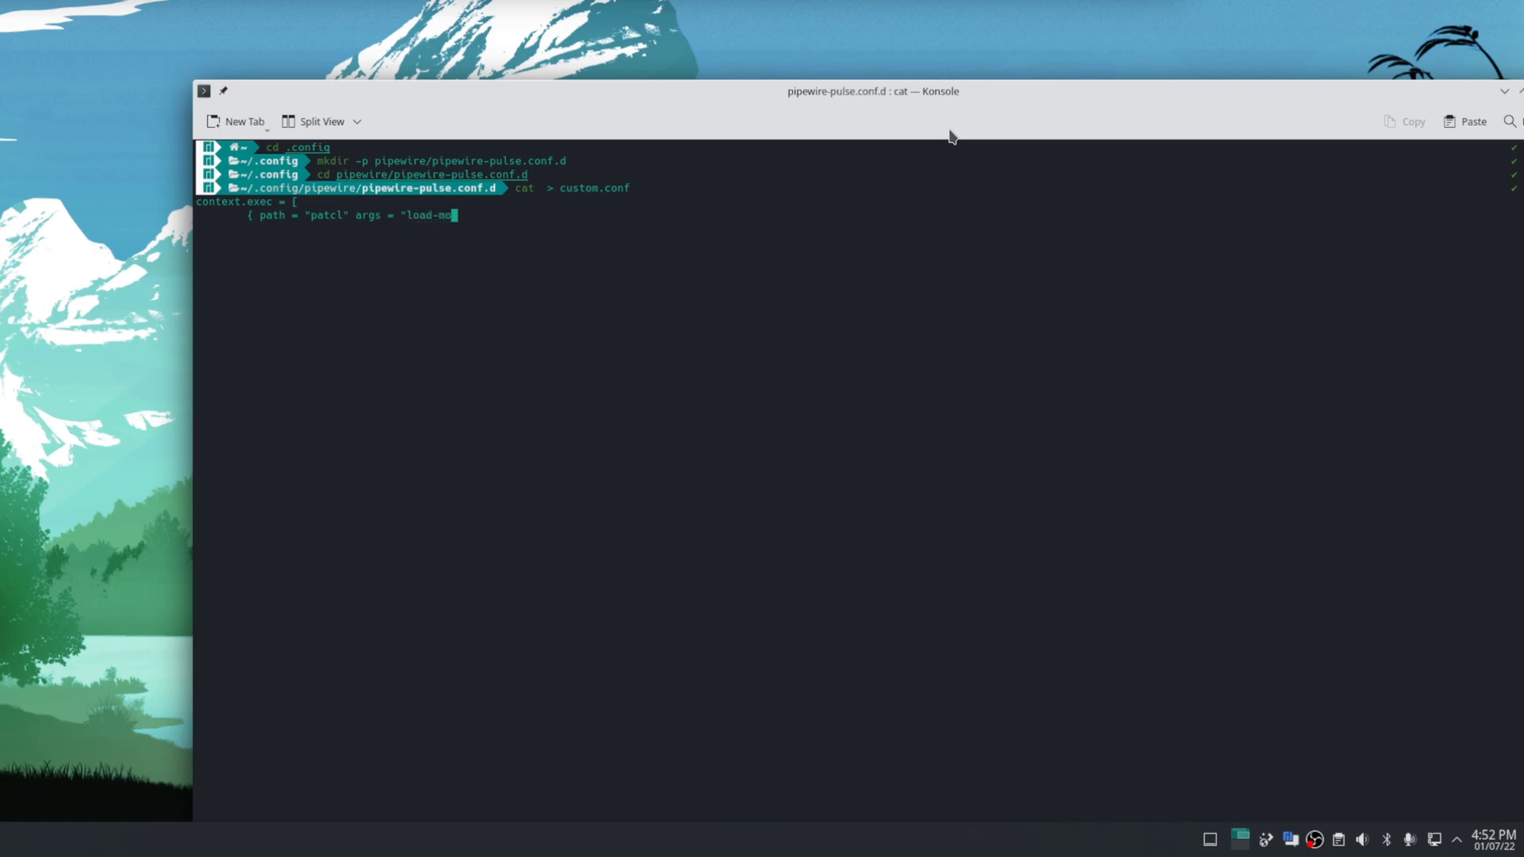
pyautogui.write('dule')
pyautogui.write(' mod')
pyautogui.write('ule-a')
pyautogui.write('lways-')
pyautogui.write('sink"')
pyautogui.write(' }')
pyautogui.press('Return')
pyautogui.press('Tab')
pyautogui.write('{ path ')
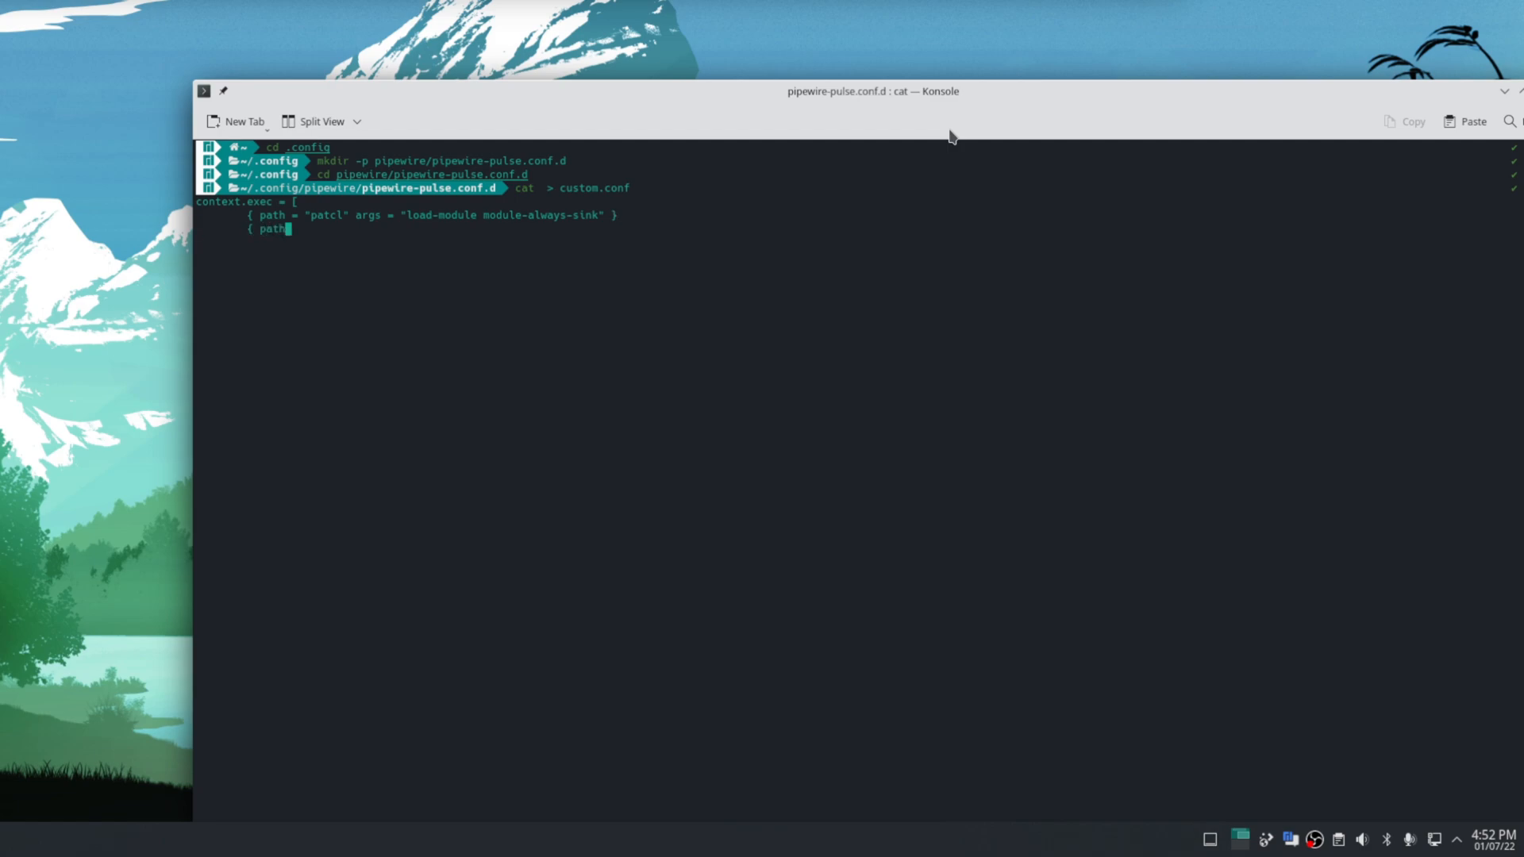
pyautogui.write('= ')
pyautogui.write('"pa')
pyautogui.write('ctl" a')
pyautogui.write('rgs = ')
pyautogui.write('"load')
pyautogui.write('-module ')
pyautogui.write('modu')
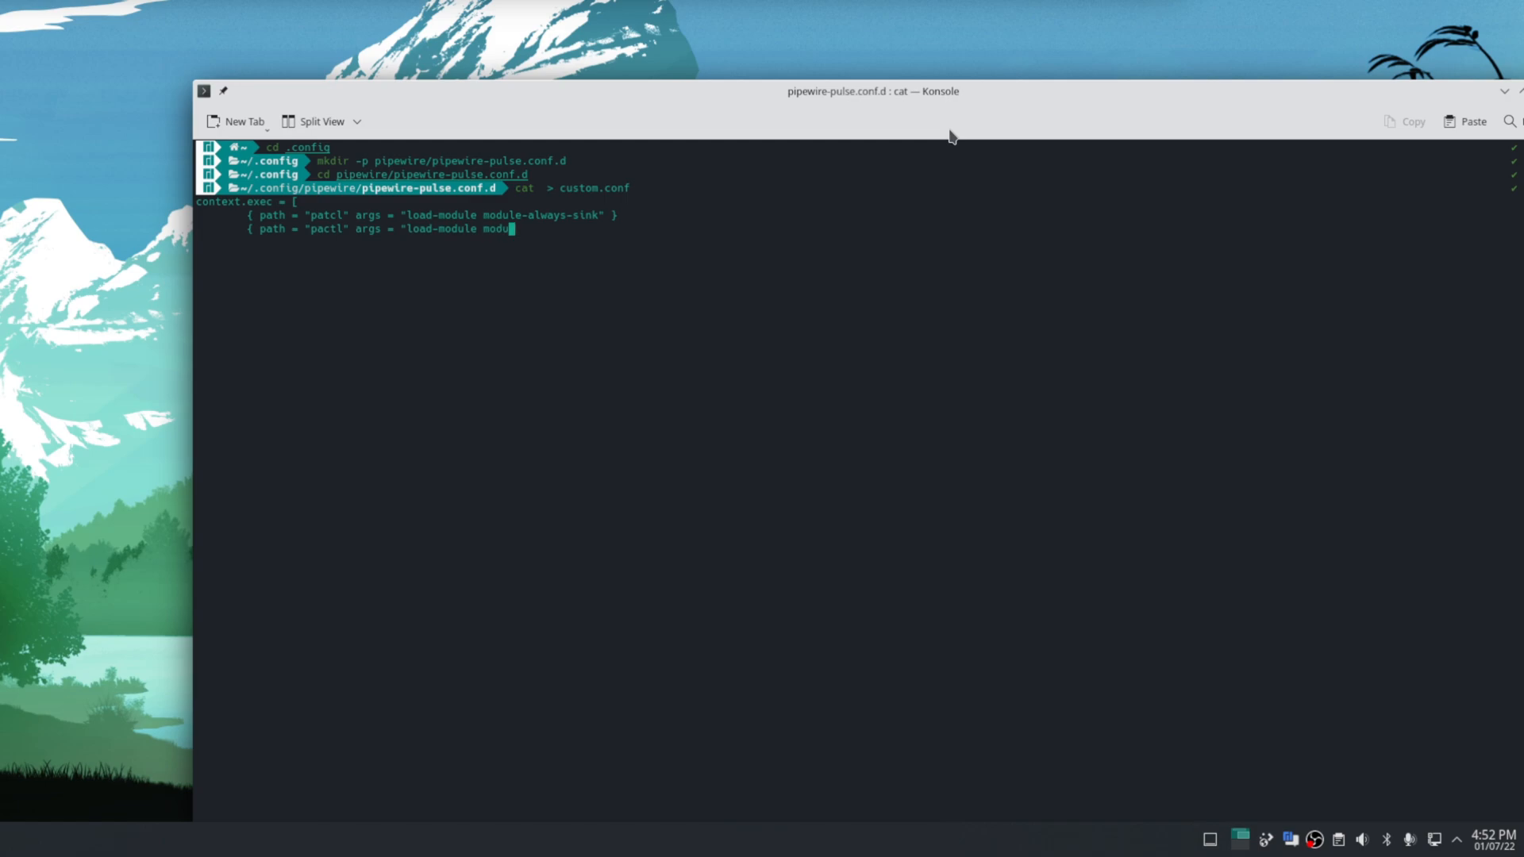
pyautogui.write('le-echo-')
pyautogui.write('cancel')
pyautogui.write('" }')
# Step: Add the module-echo-cancel entry, close the list with ], and end cat with Ctrl+C
pyautogui.press('Return')
pyautogui.write(']')
pyautogui.press('Return')
pyautogui.hotkey('ctrl', 'c')
pyautogui.write('cat ')
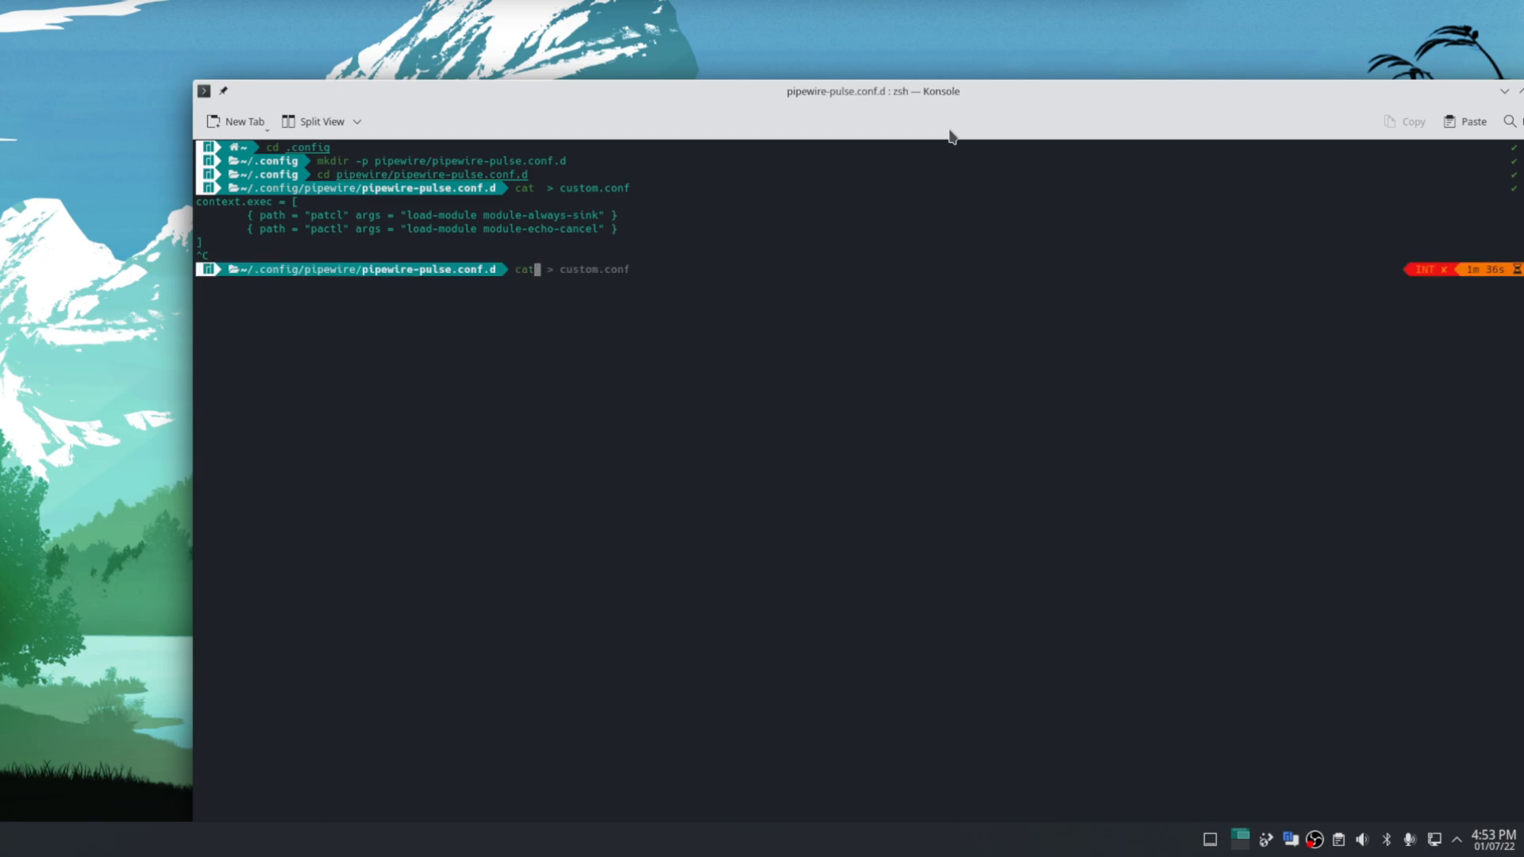
pyautogui.write('custom.conf')
# Step: Display custom.conf's contents, then have the pipewire-pulse restart command ready at the prompt
pyautogui.press('Return')
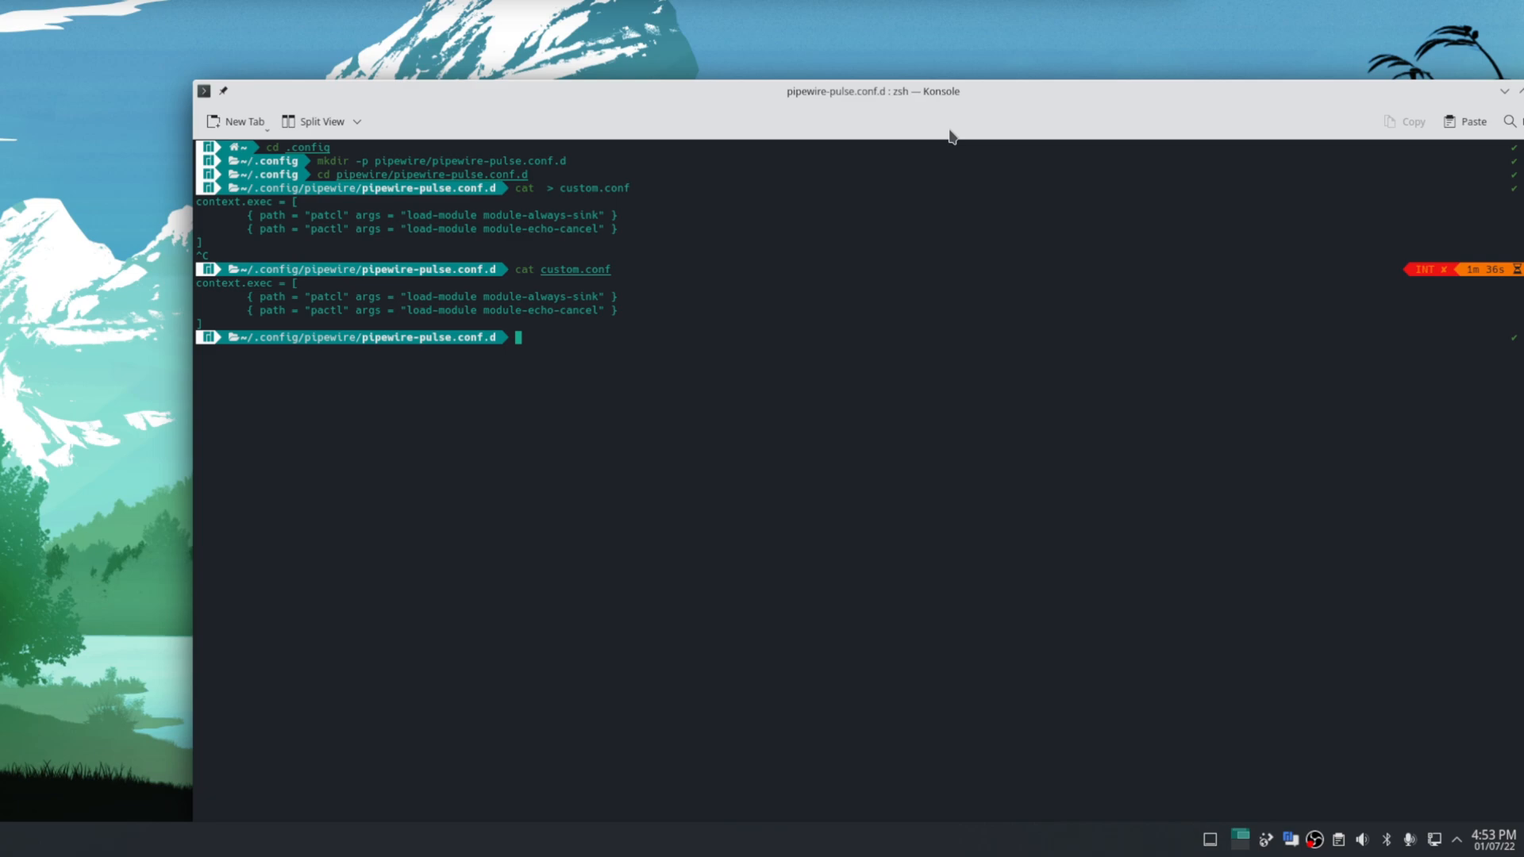
pyautogui.write('syste')
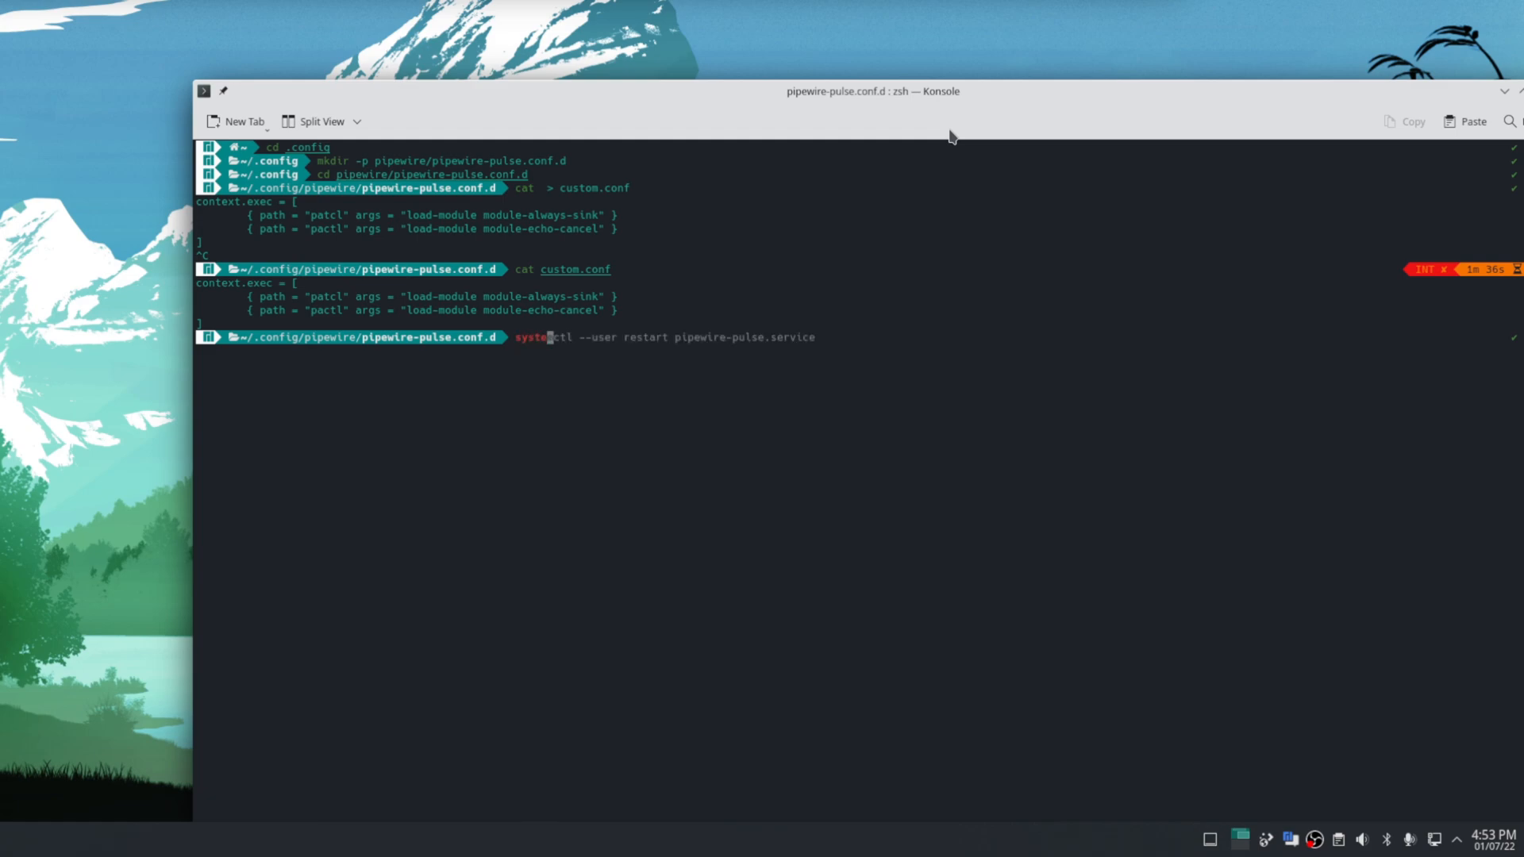
pyautogui.write('mct')
pyautogui.write('l --u')
pyautogui.write('ser res')
pyautogui.write('tart ')
pyautogui.write('pipew')
pyautogui.write('ir')
pyautogui.write('e-pulse')
pyautogui.write('.se')
pyautogui.write('rvice')
# Step: Run the pipewire-pulse restart and check the tray audio applet for Echo-Cancel Sink and Source
pyautogui.press('Return')
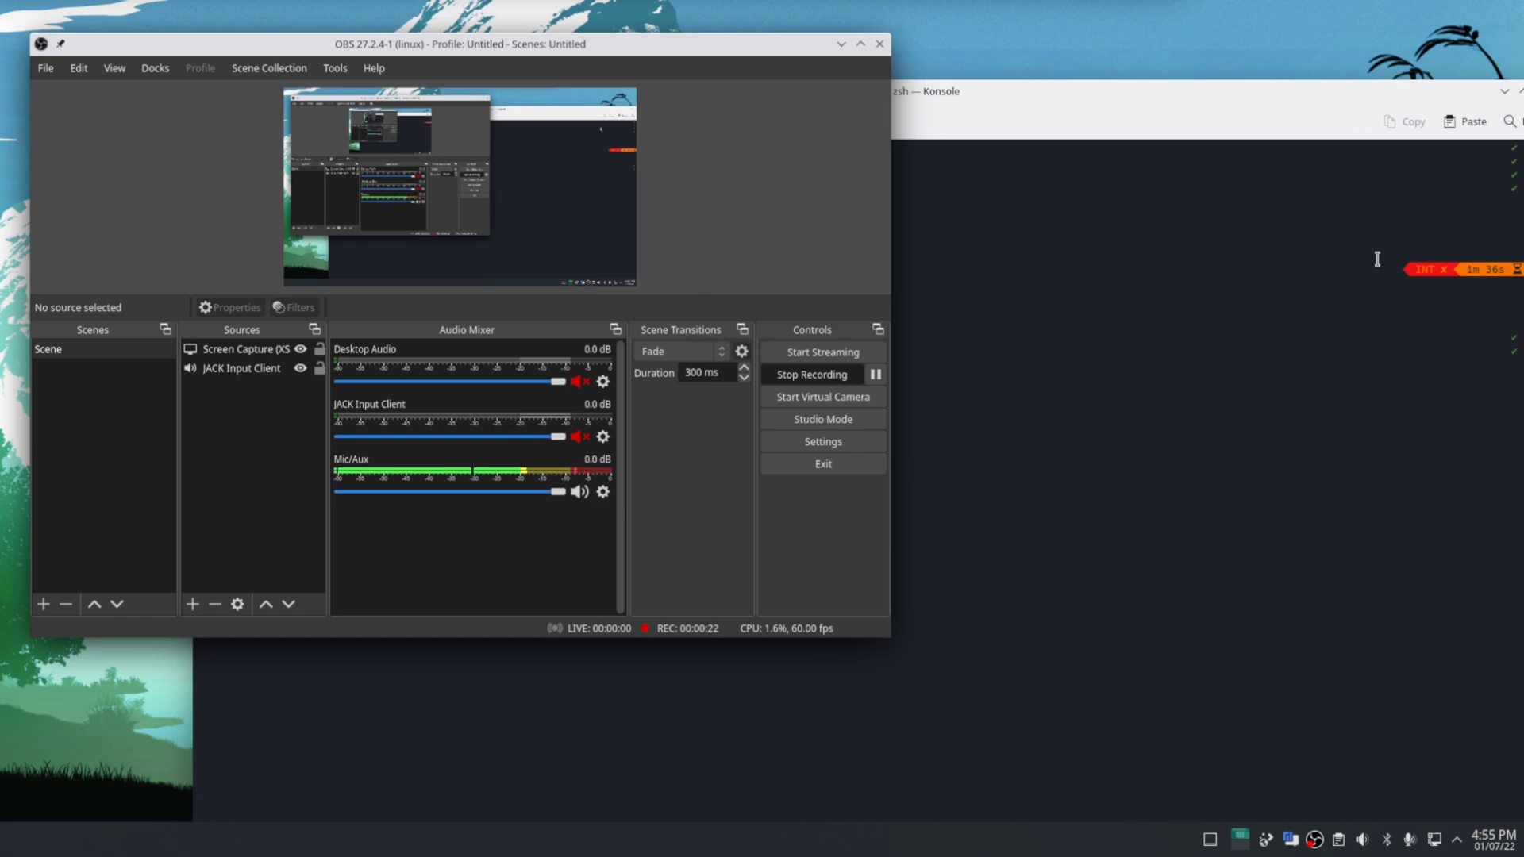
pyautogui.click(1098, 110)
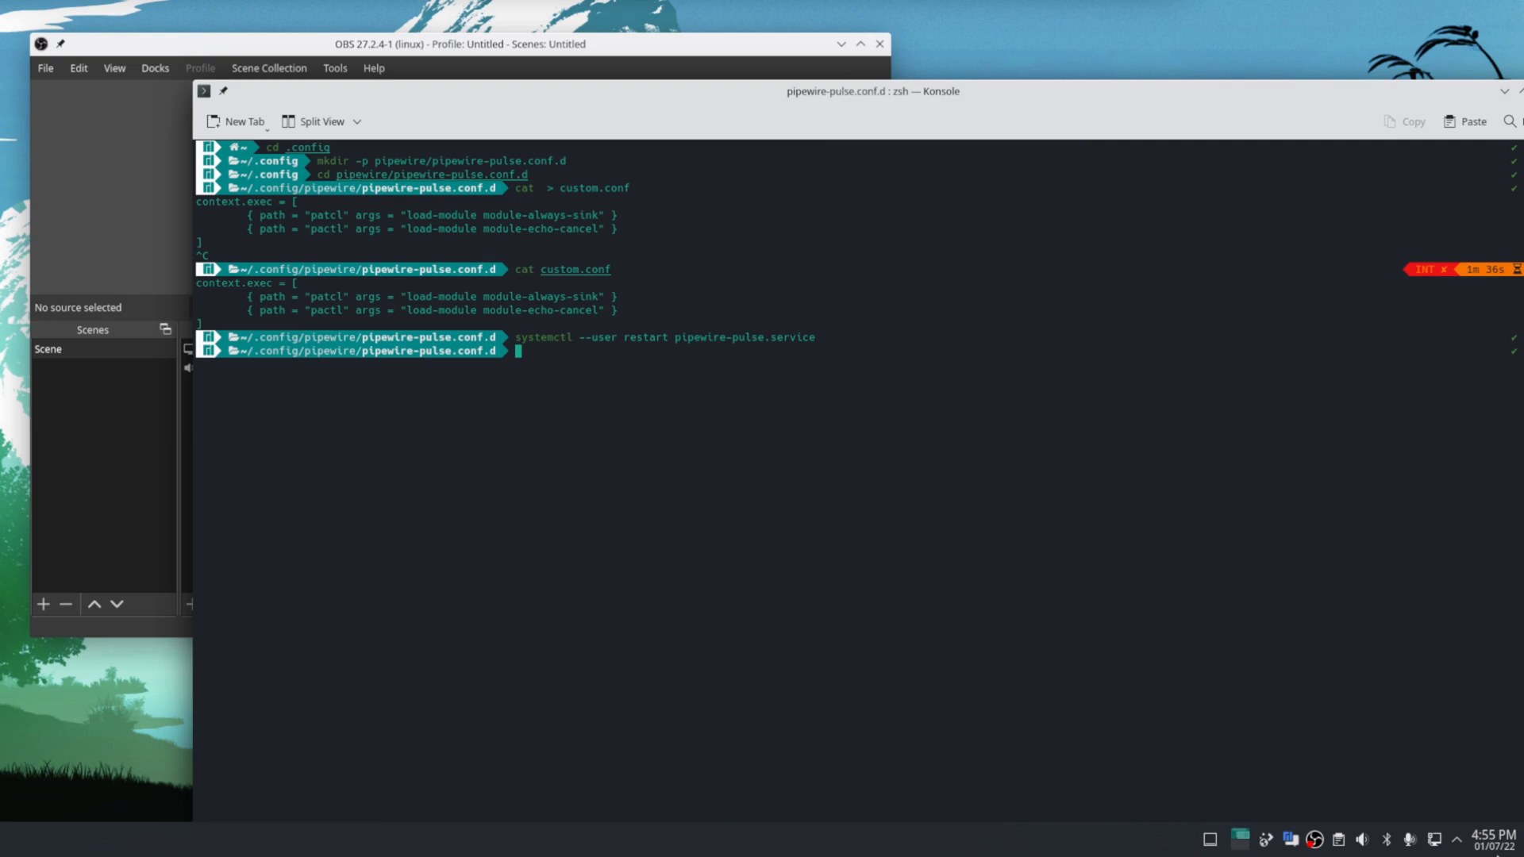
pyautogui.click(1366, 842)
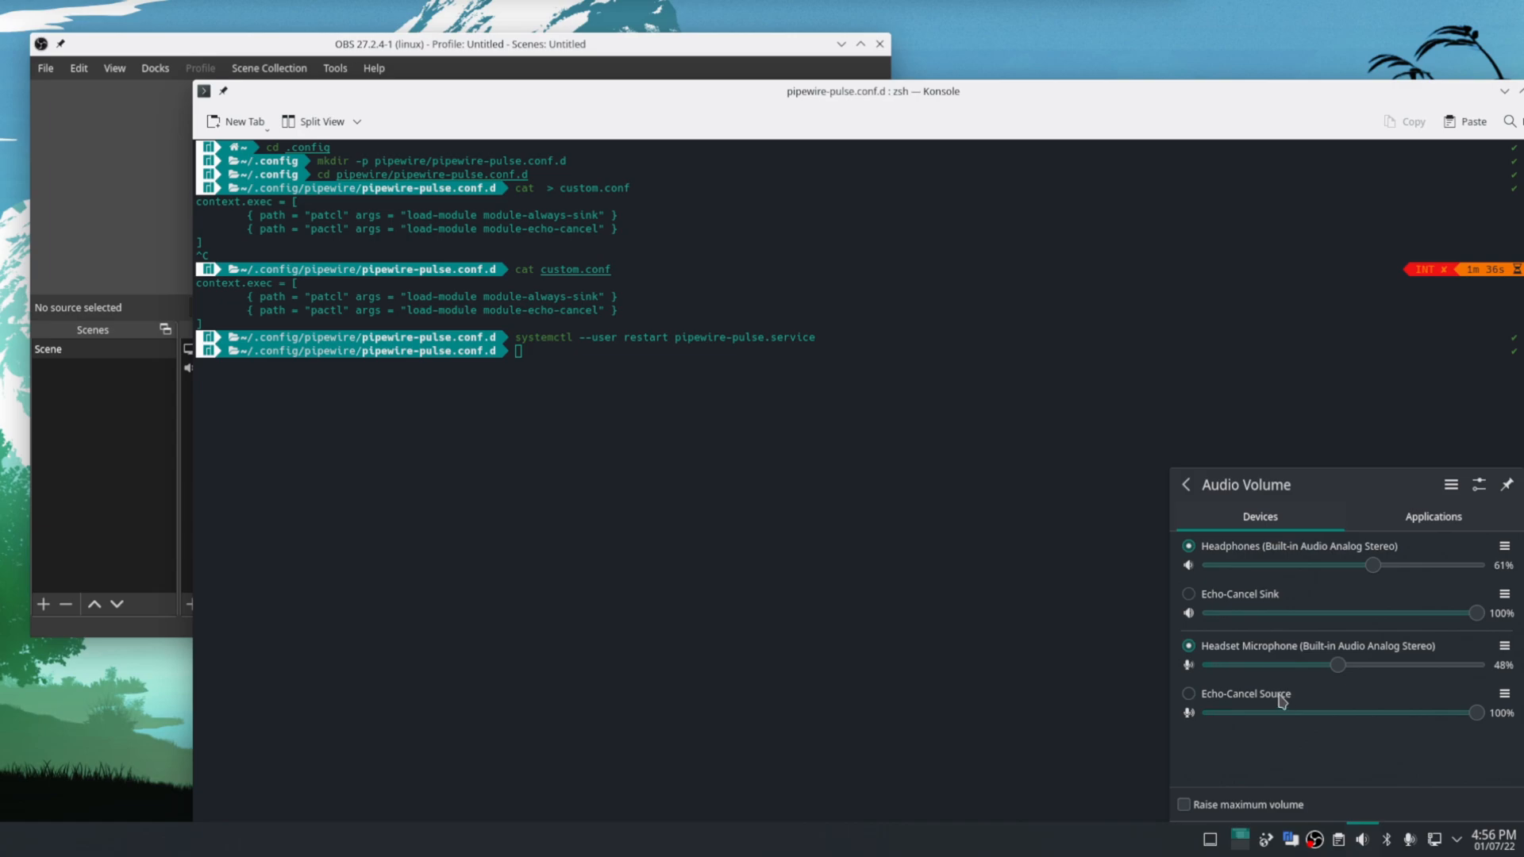
pyautogui.click(427, 48)
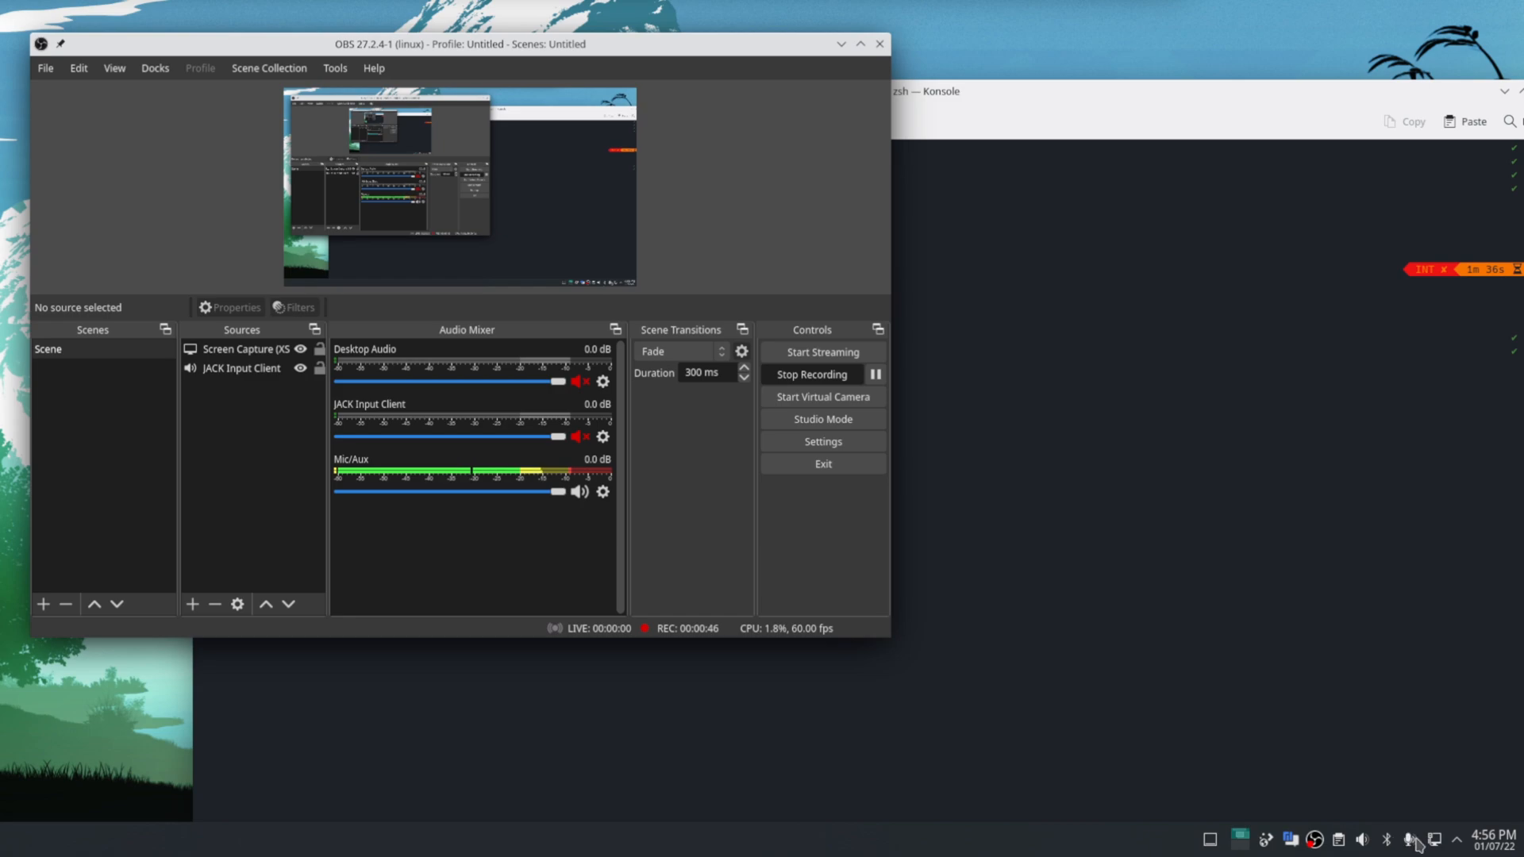
pyautogui.click(1363, 839)
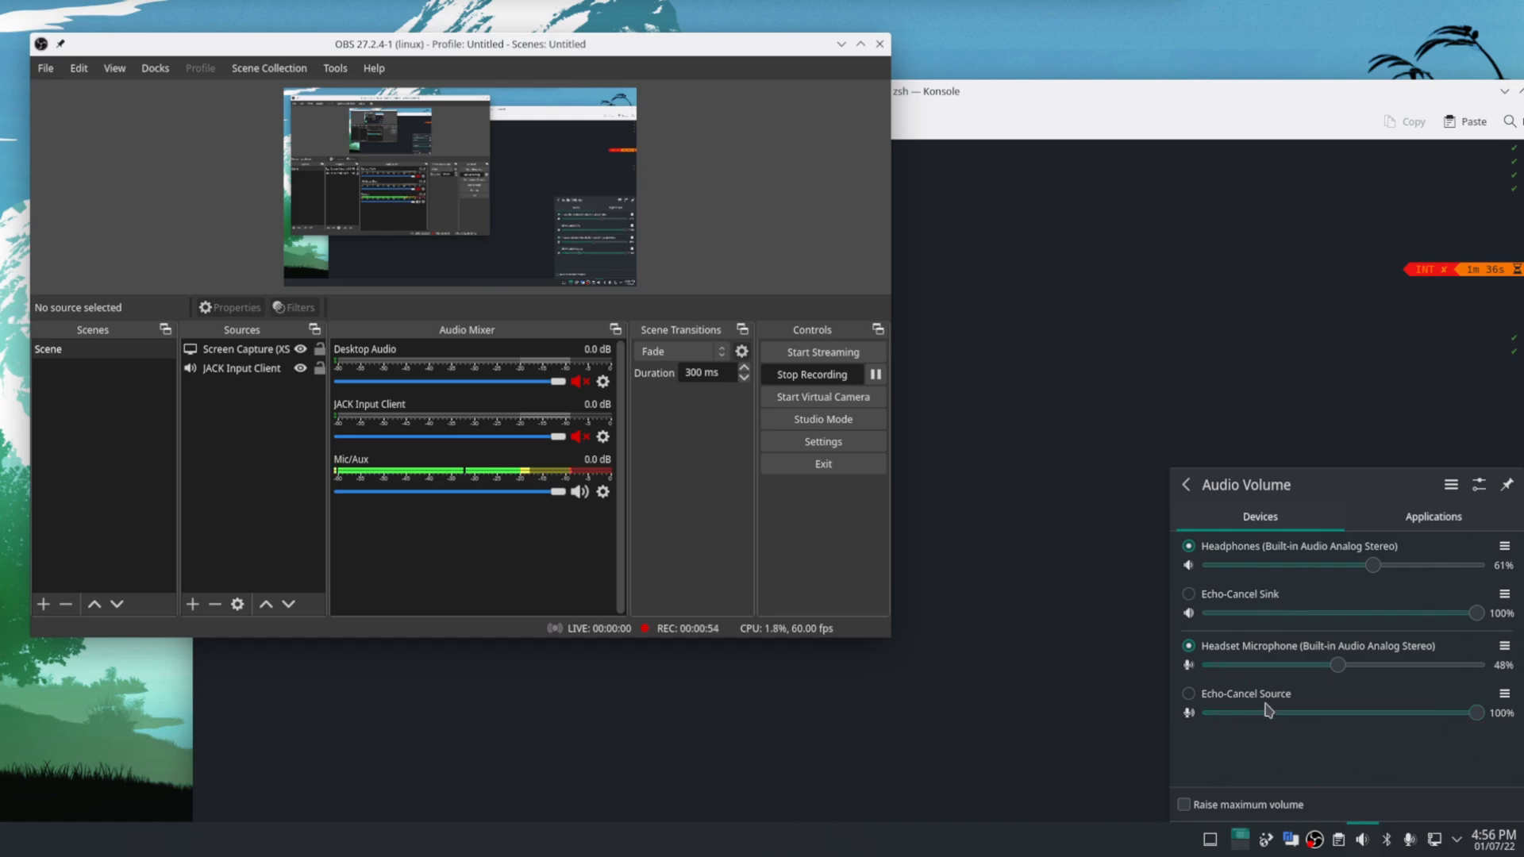
# Step: In Mic/Aux Properties, choose Echo-Cancel Source as the capture device
pyautogui.click(408, 563)
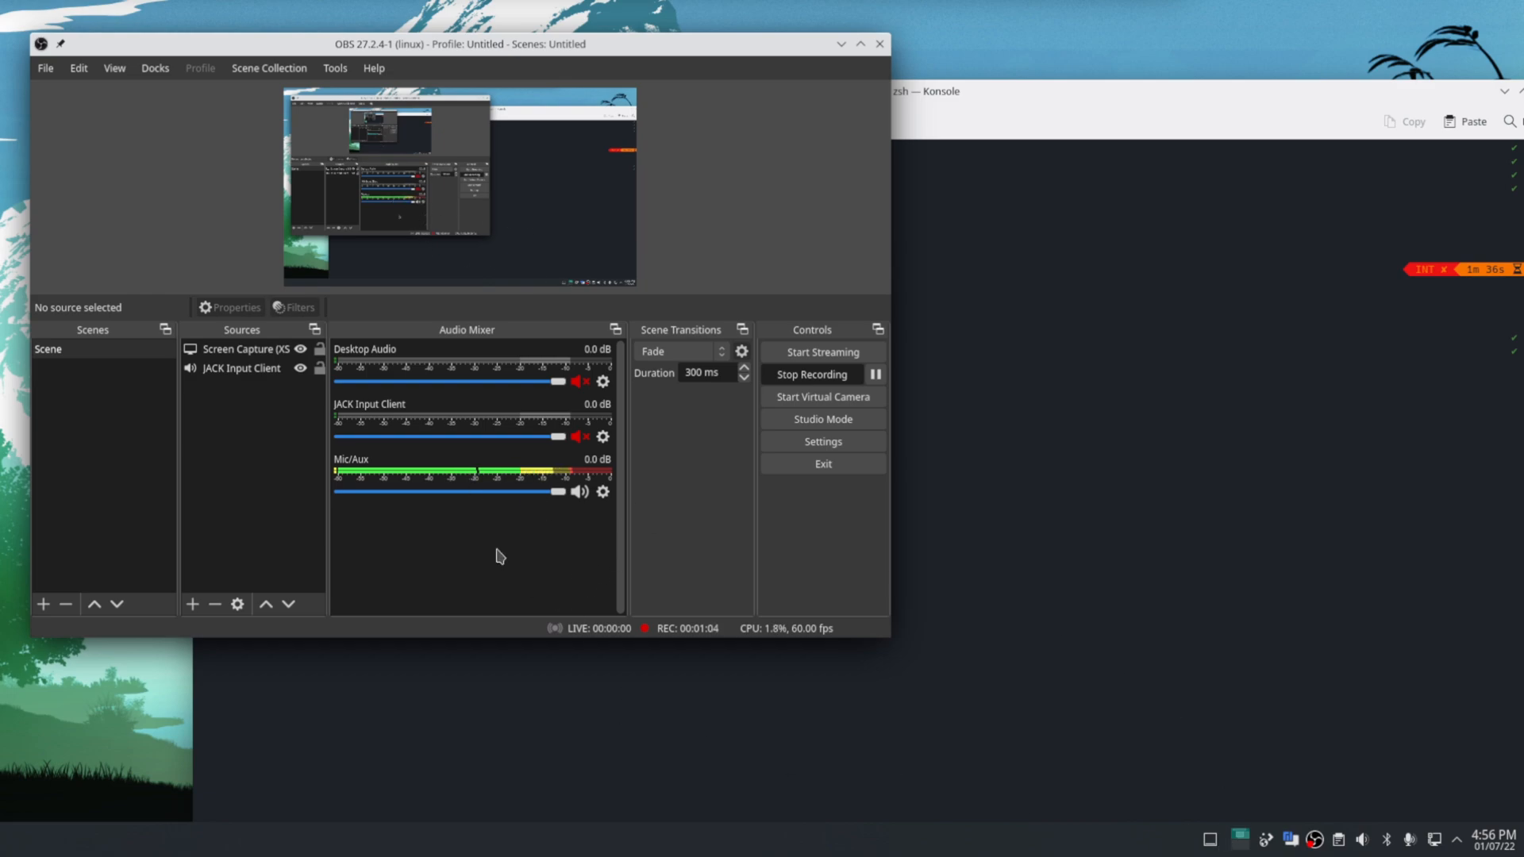
pyautogui.click(603, 491)
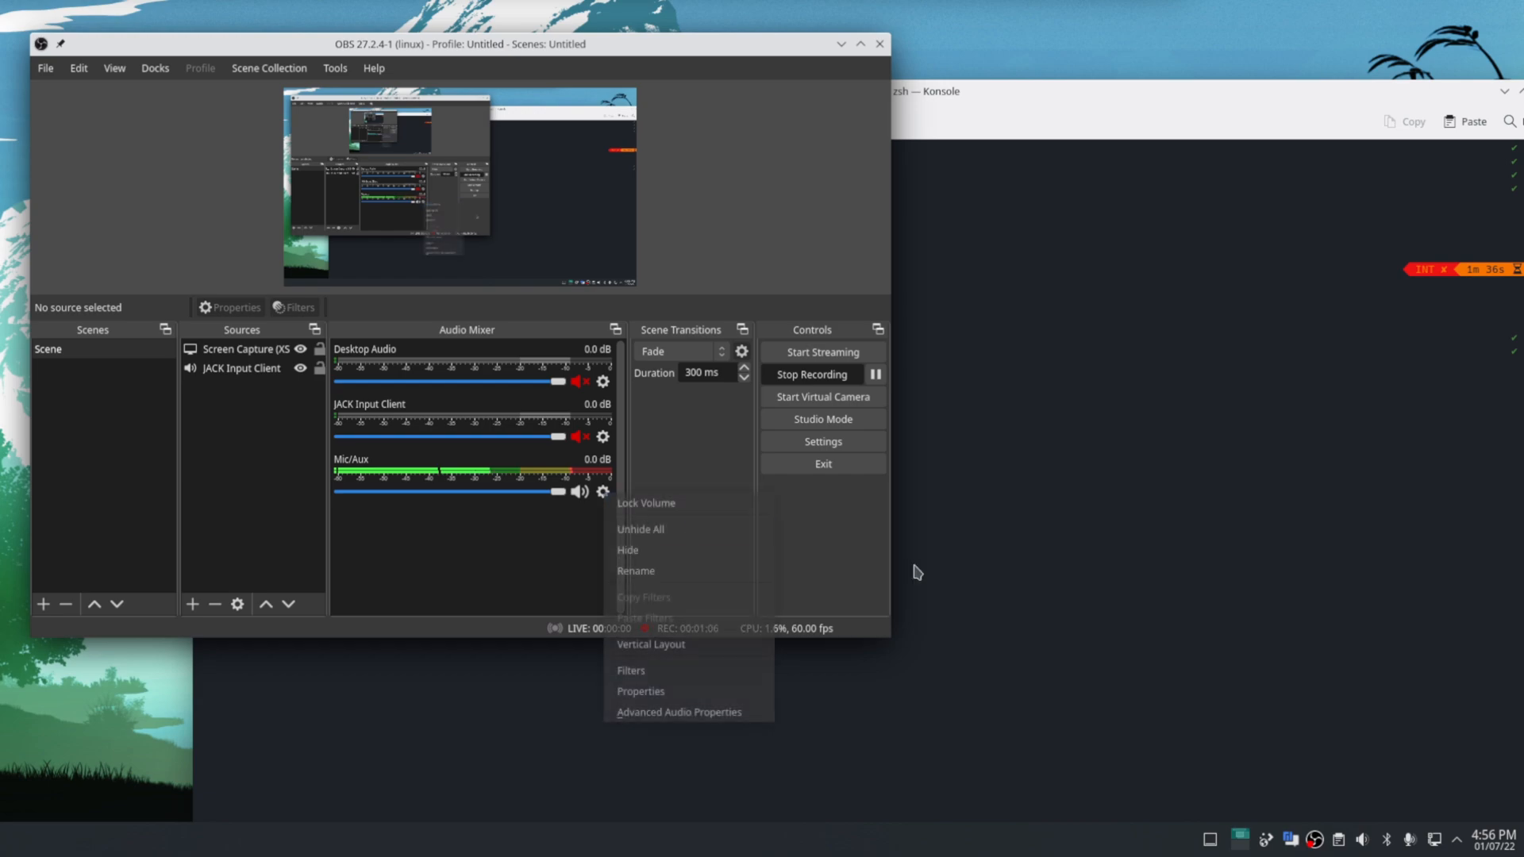
pyautogui.click(638, 691)
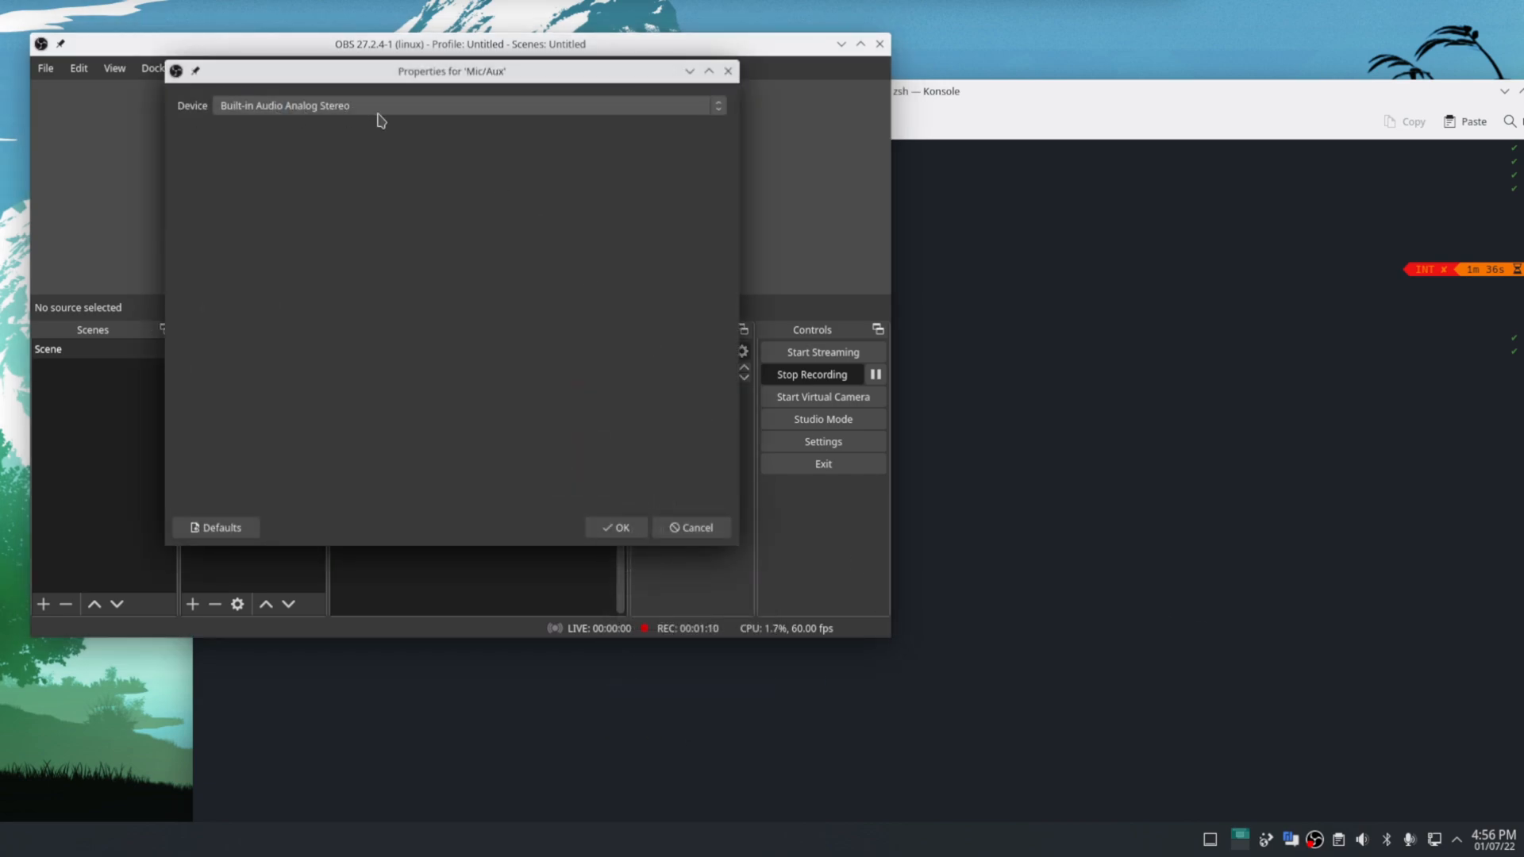
pyautogui.moveTo(419, 72); pyautogui.dragTo(1034, 111)
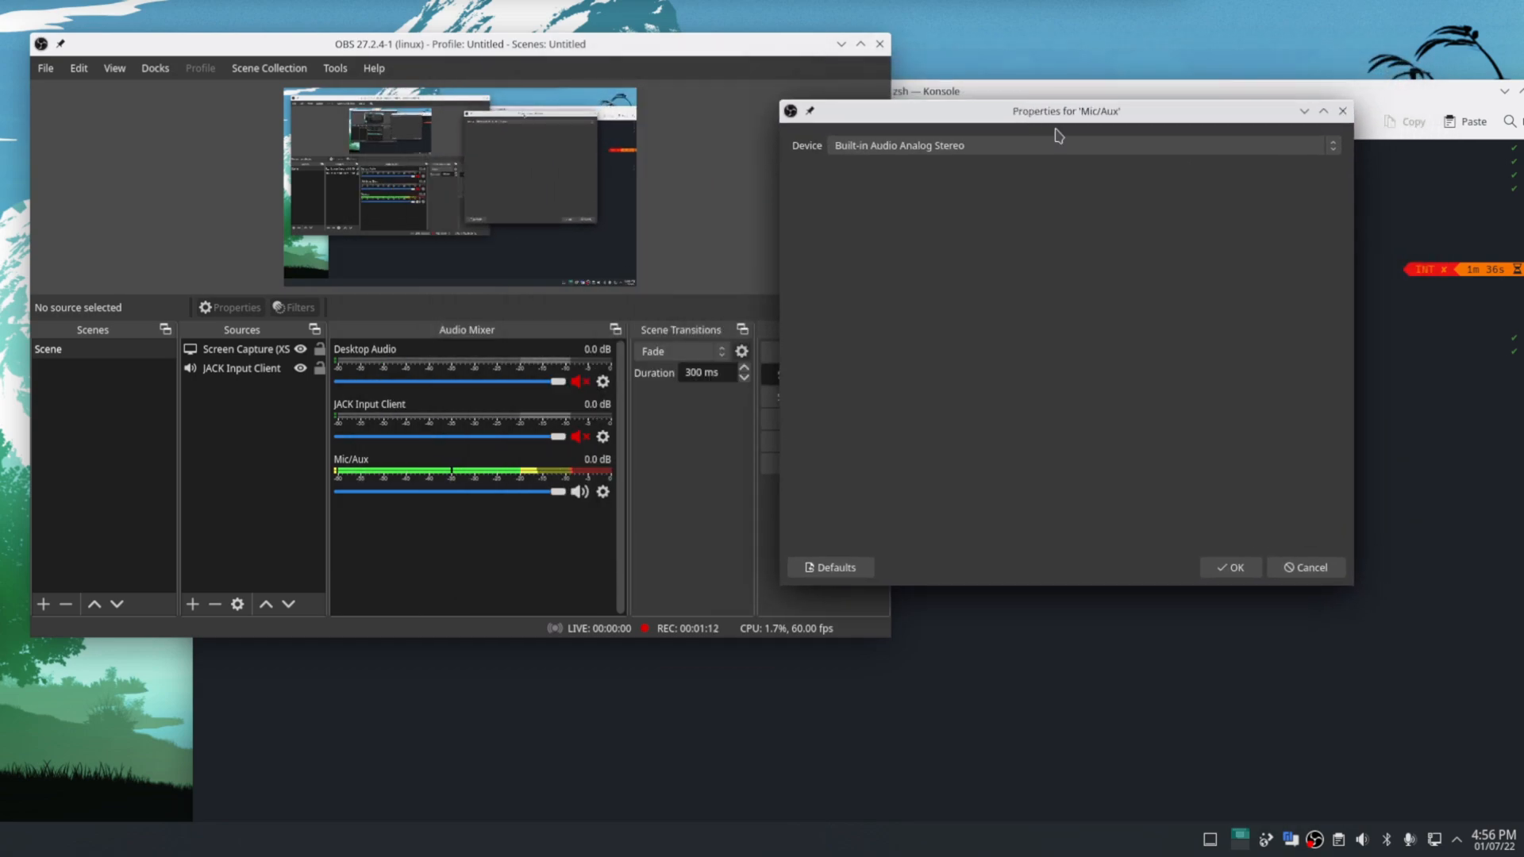
pyautogui.click(1007, 150)
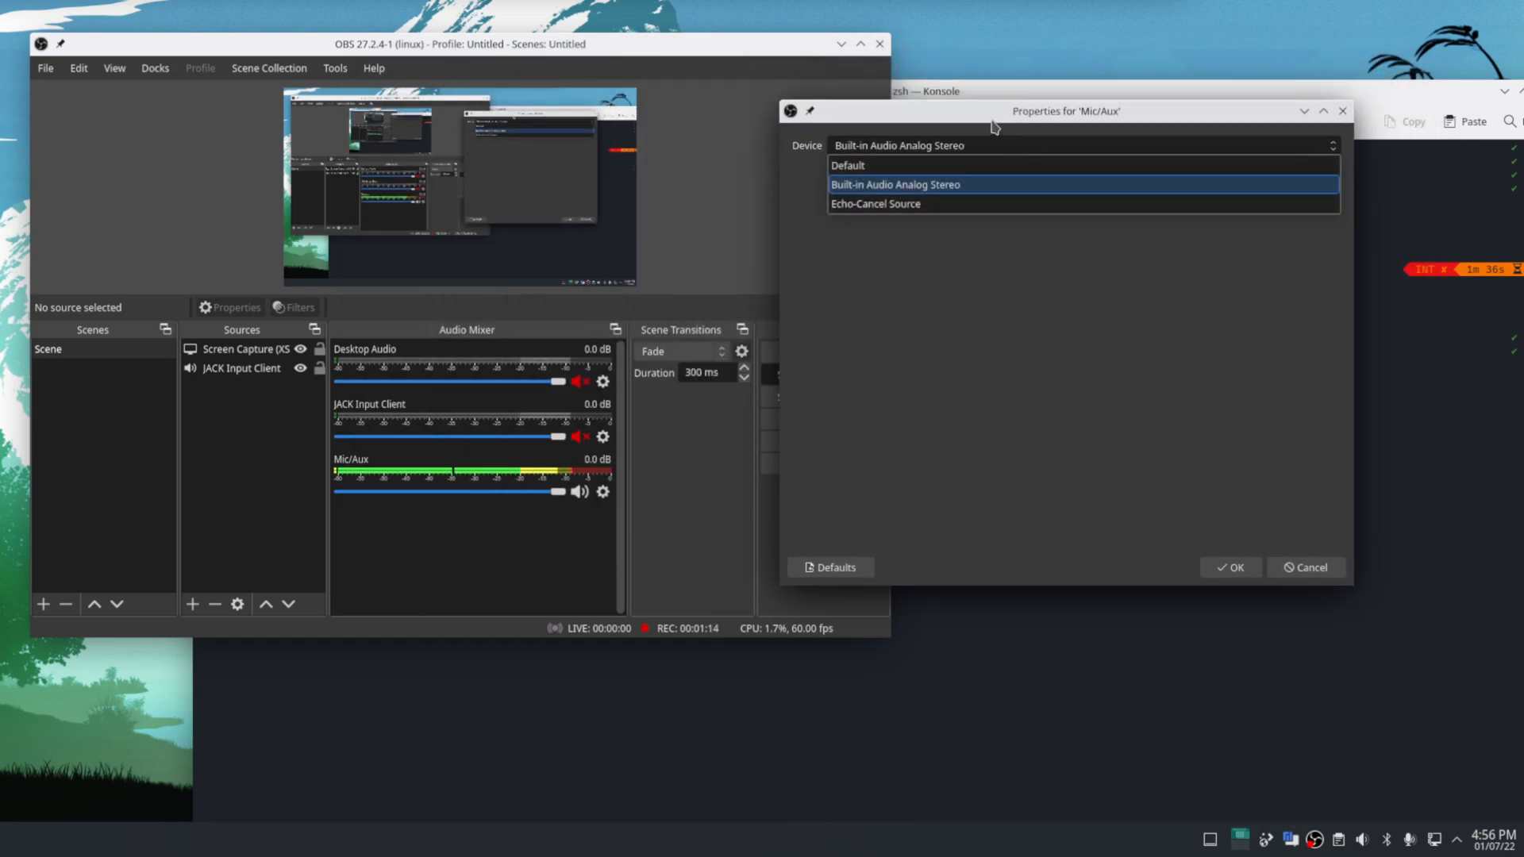
pyautogui.click(847, 319)
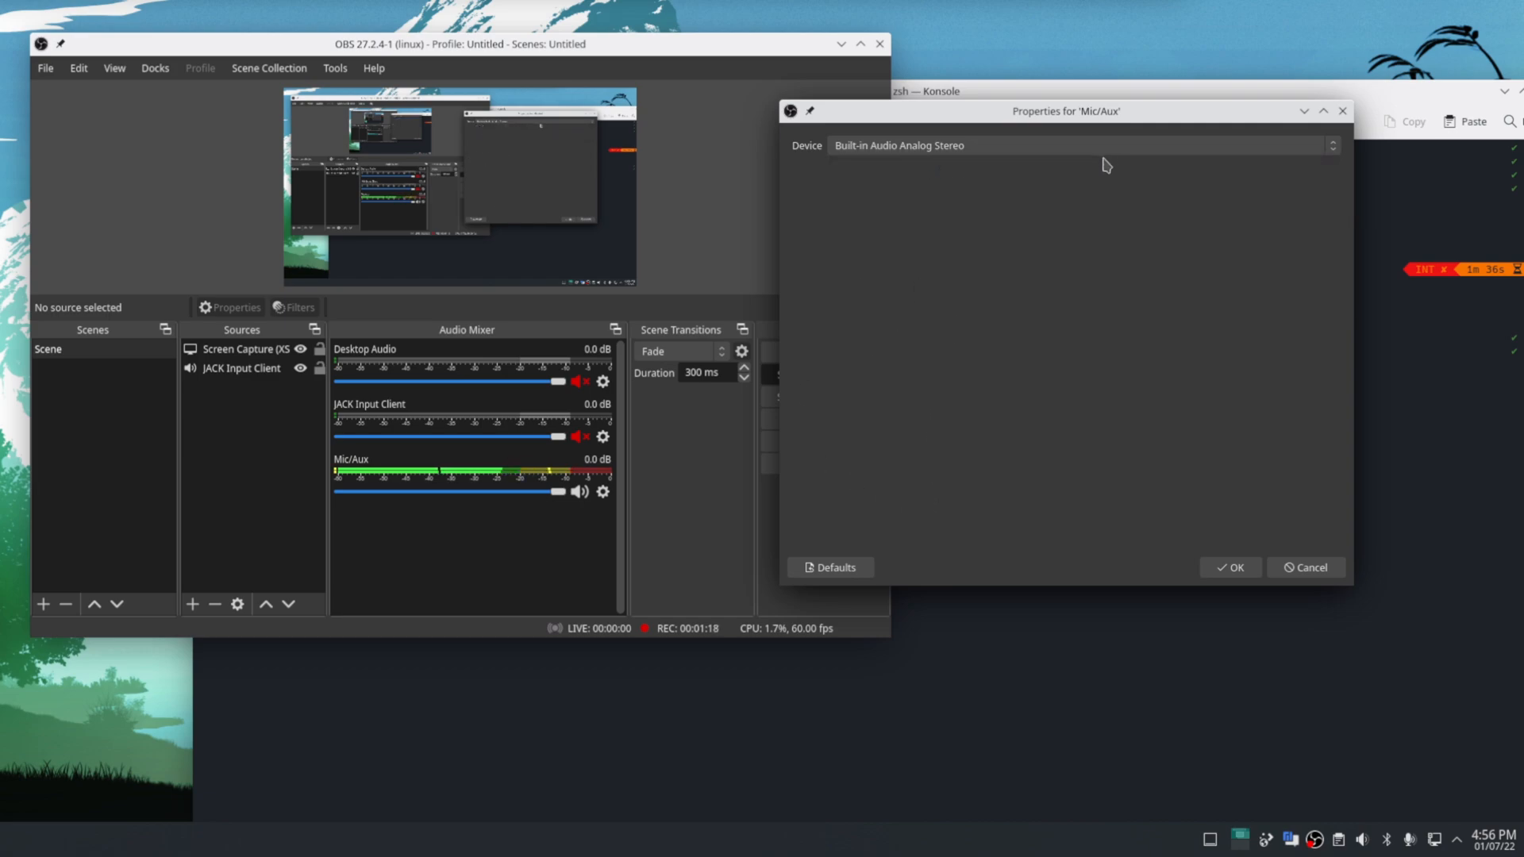
pyautogui.click(1008, 148)
pyautogui.click(914, 205)
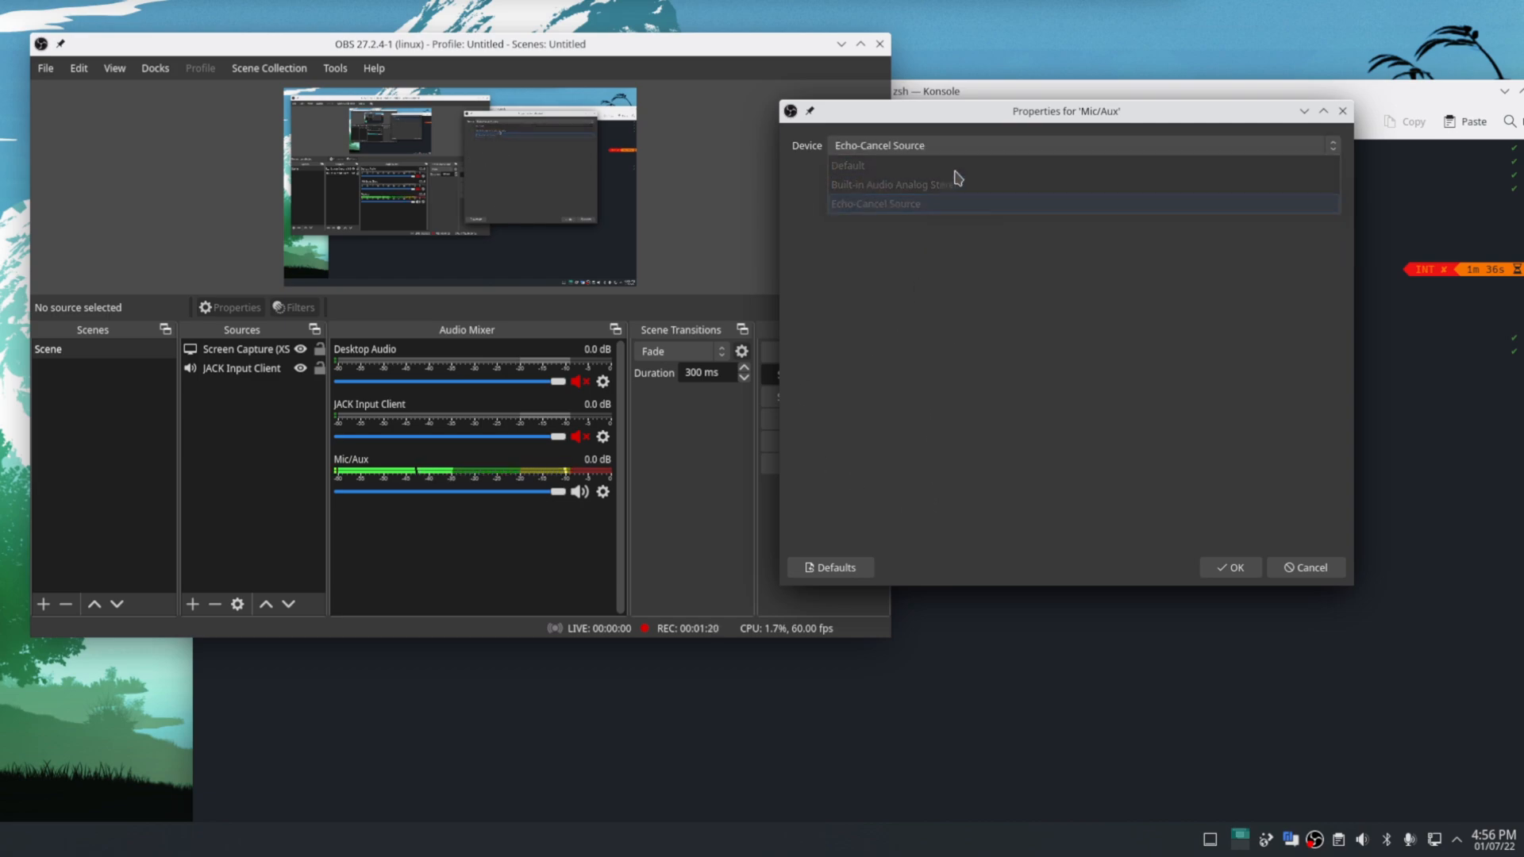
# Step: Re-select Echo-Cancel Source, check it in the system audio list, and confirm the change
pyautogui.click(877, 148)
pyautogui.click(869, 200)
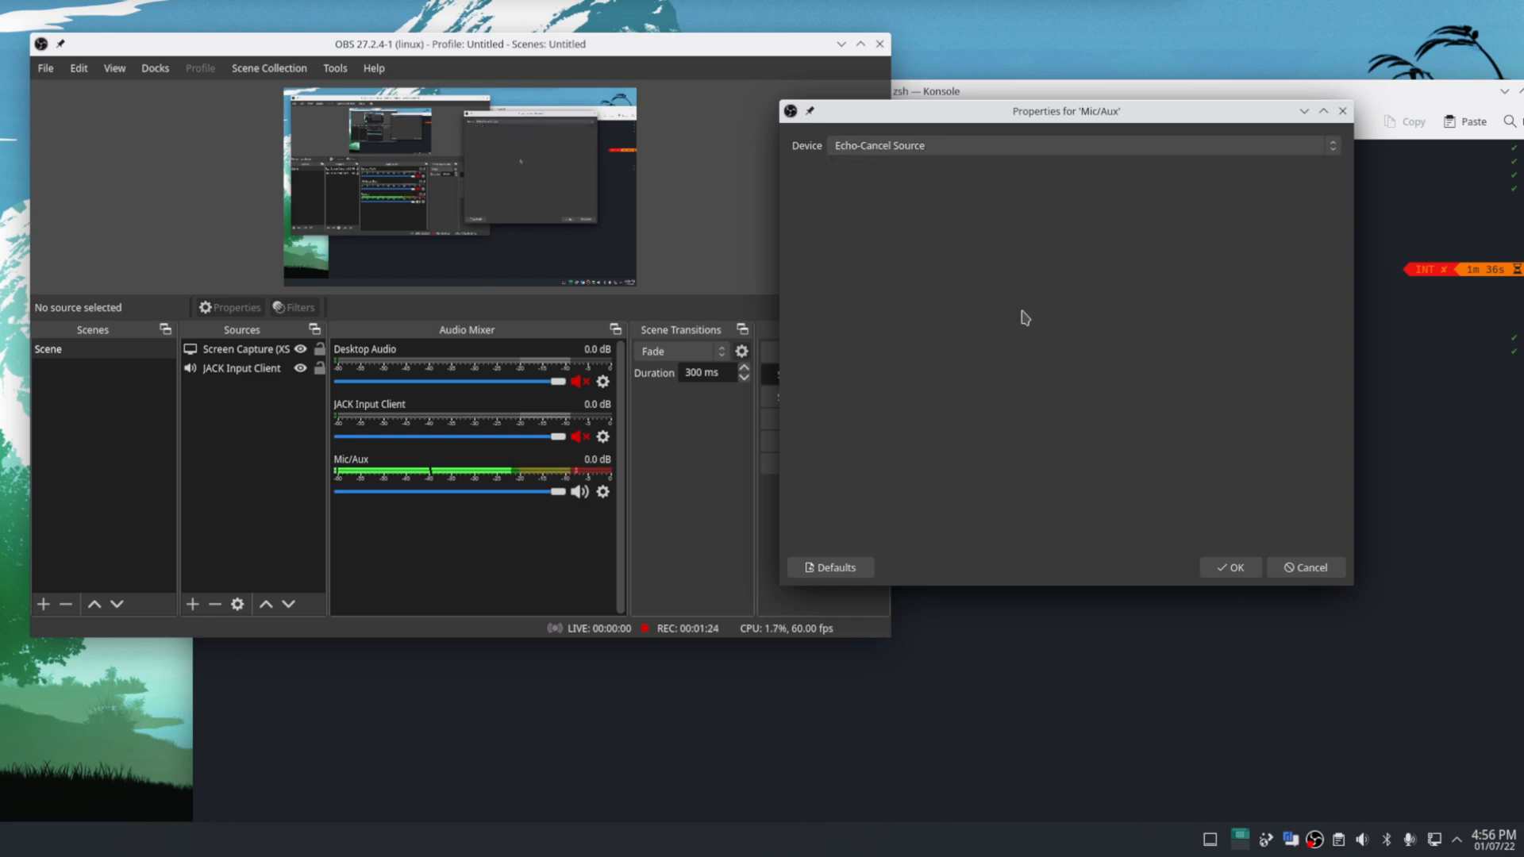
pyautogui.click(1365, 839)
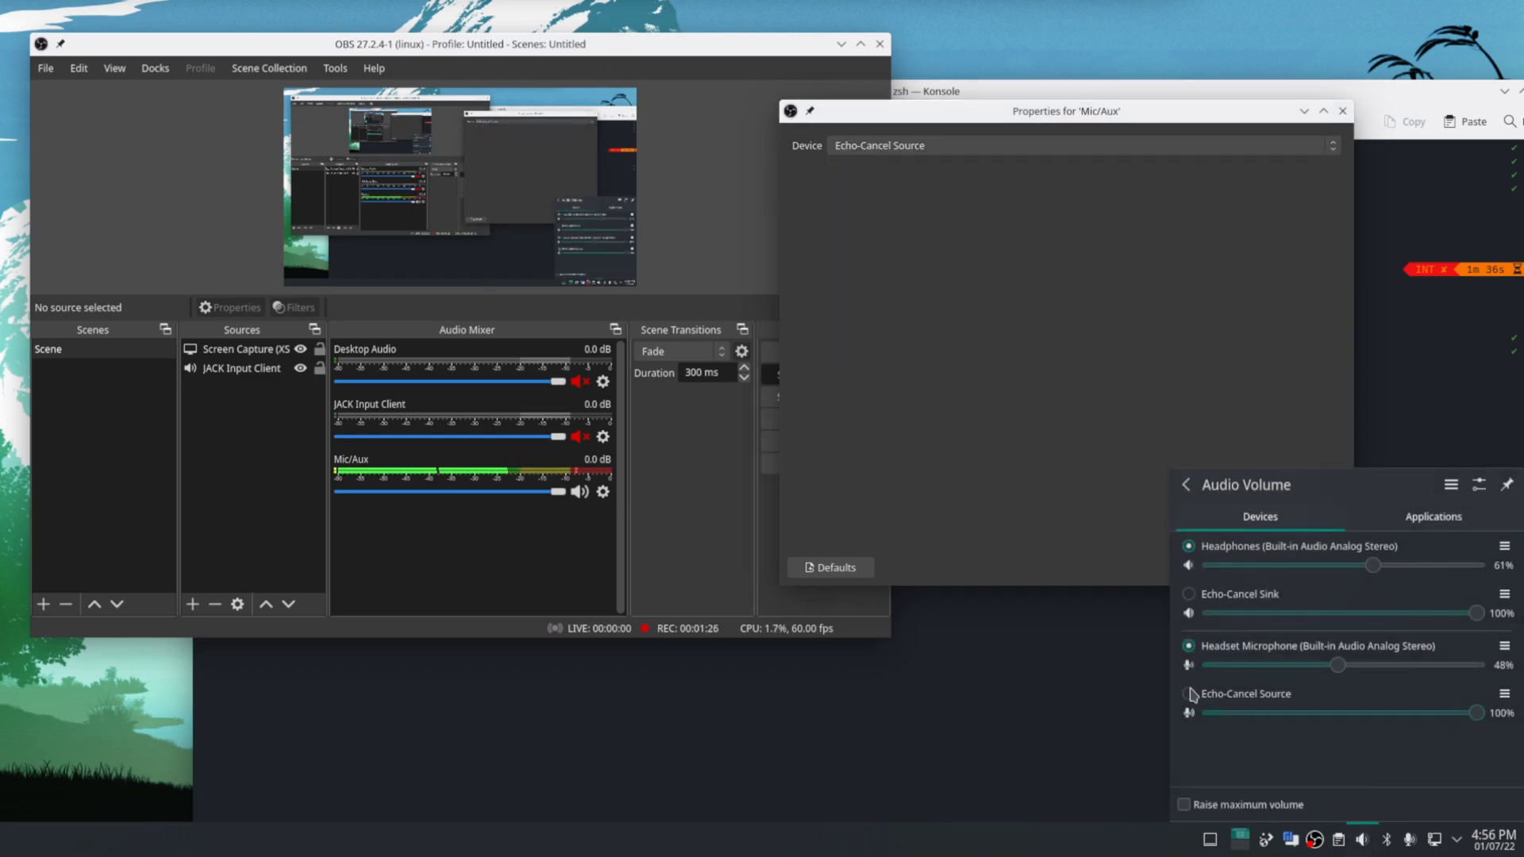
pyautogui.click(888, 279)
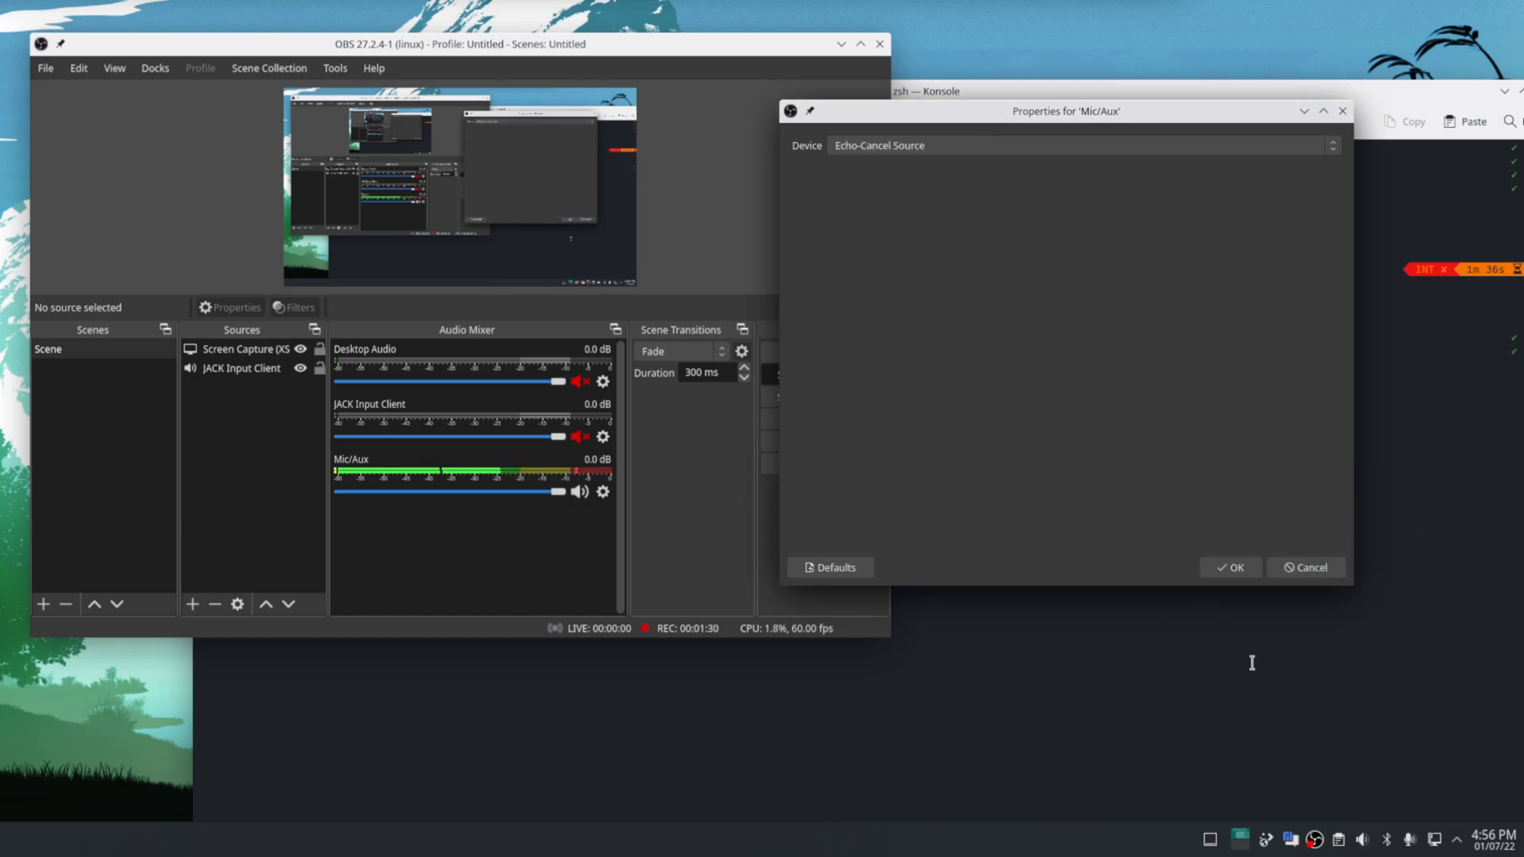
pyautogui.click(1231, 566)
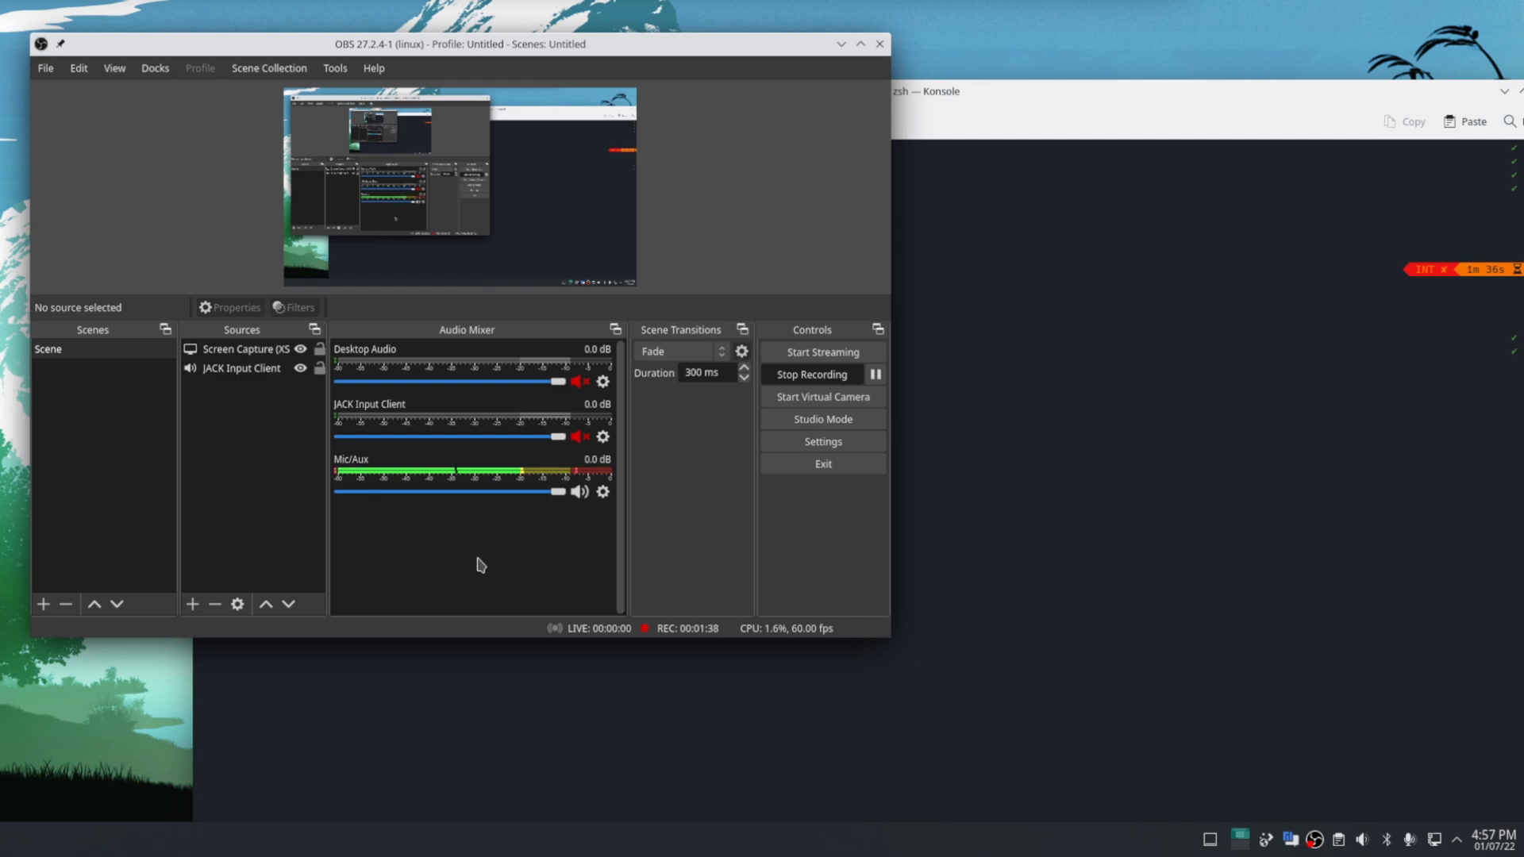
pyautogui.click(1364, 839)
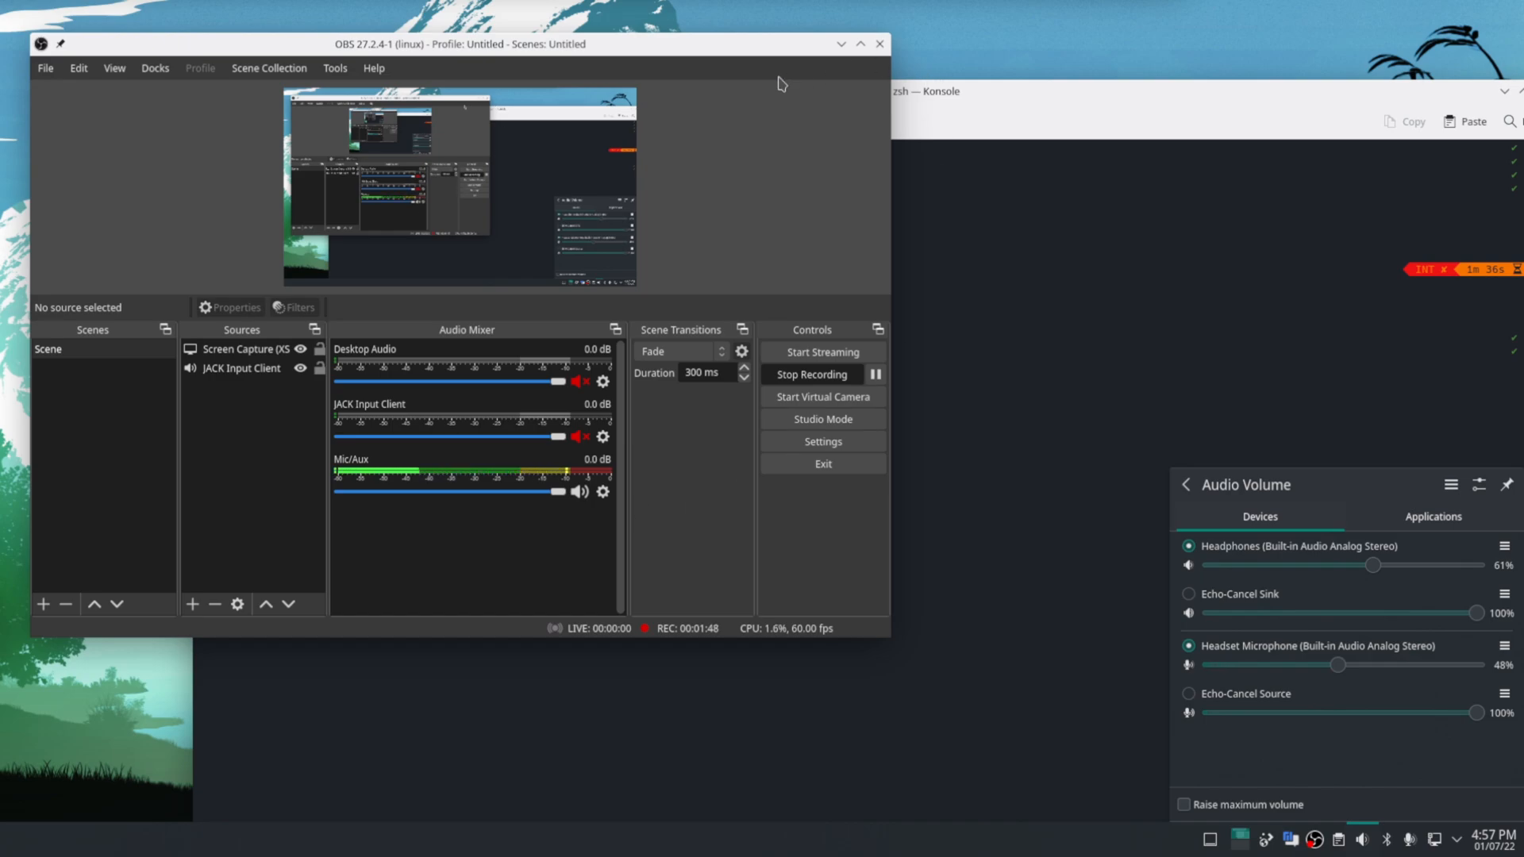
pyautogui.click(709, 54)
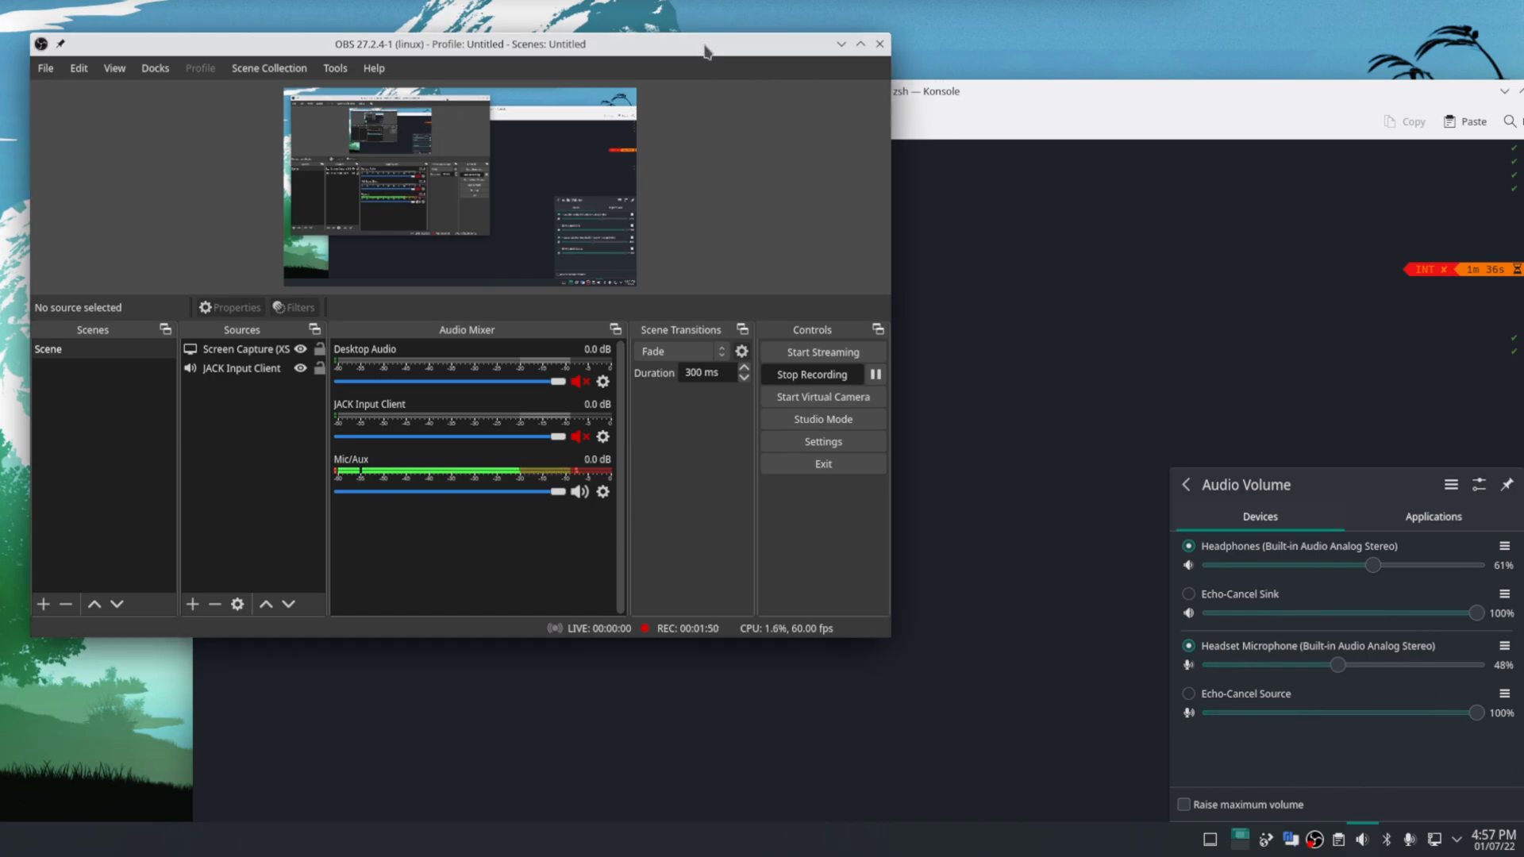